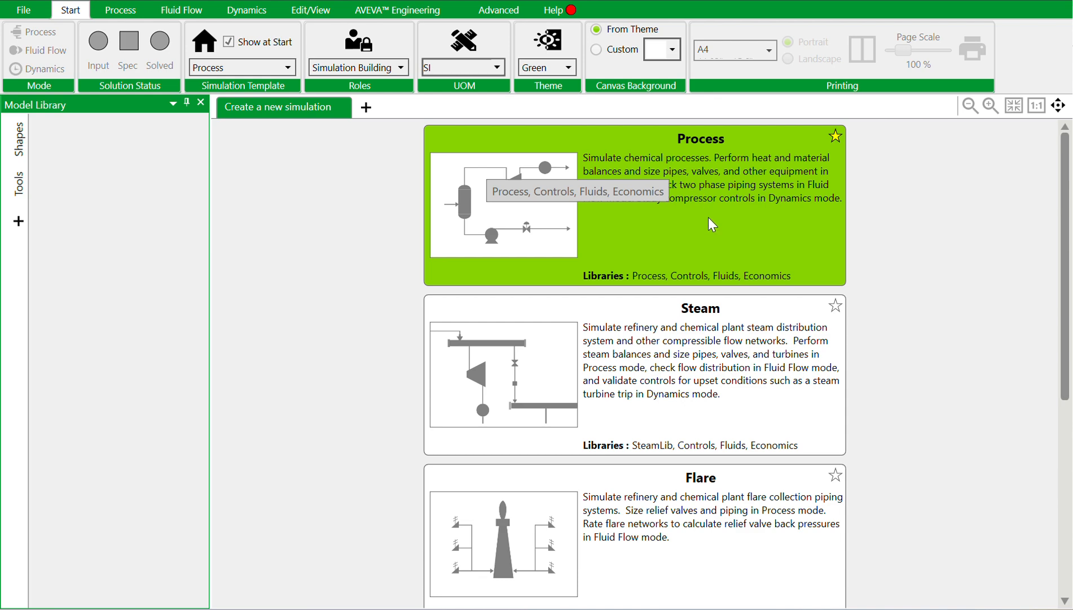
# Look through the available simulation templates and set the default simulation template to Process.
pyautogui.scroll(-5, 705, 463)
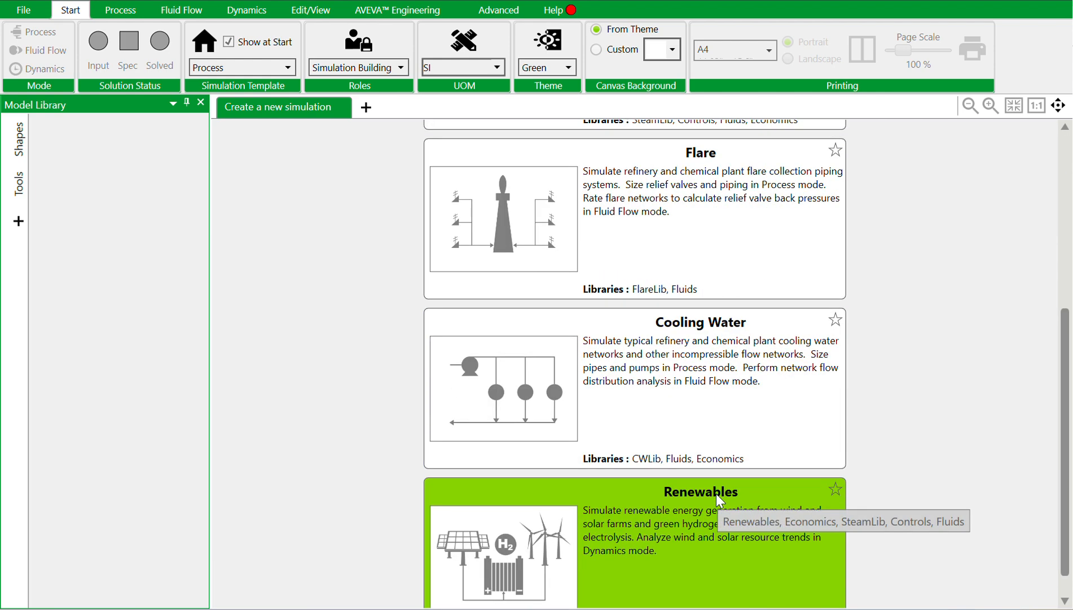
pyautogui.scroll(5, 696, 414)
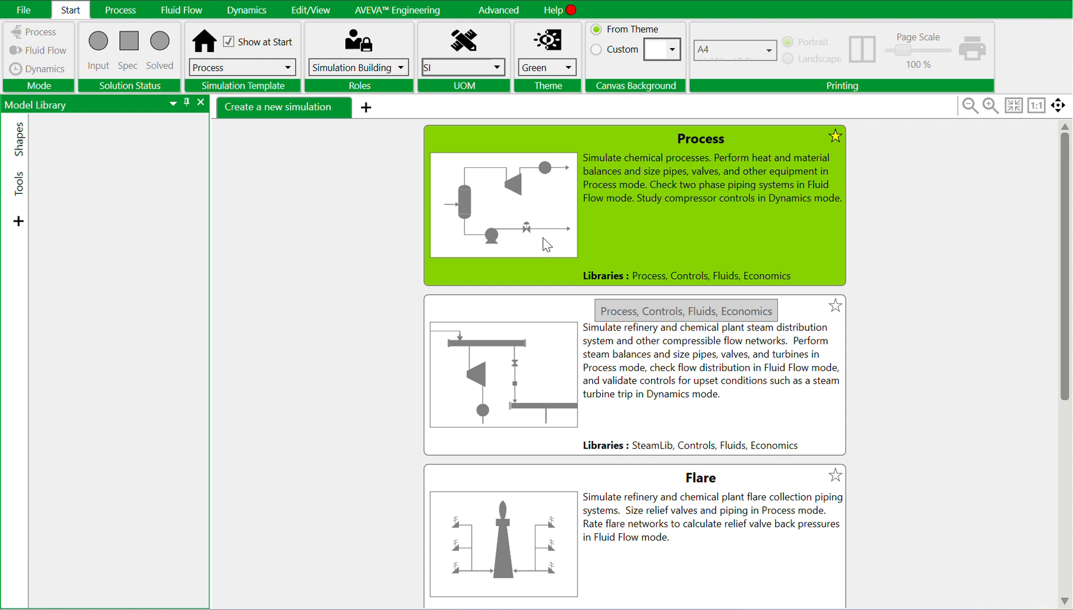
pyautogui.click(287, 68)
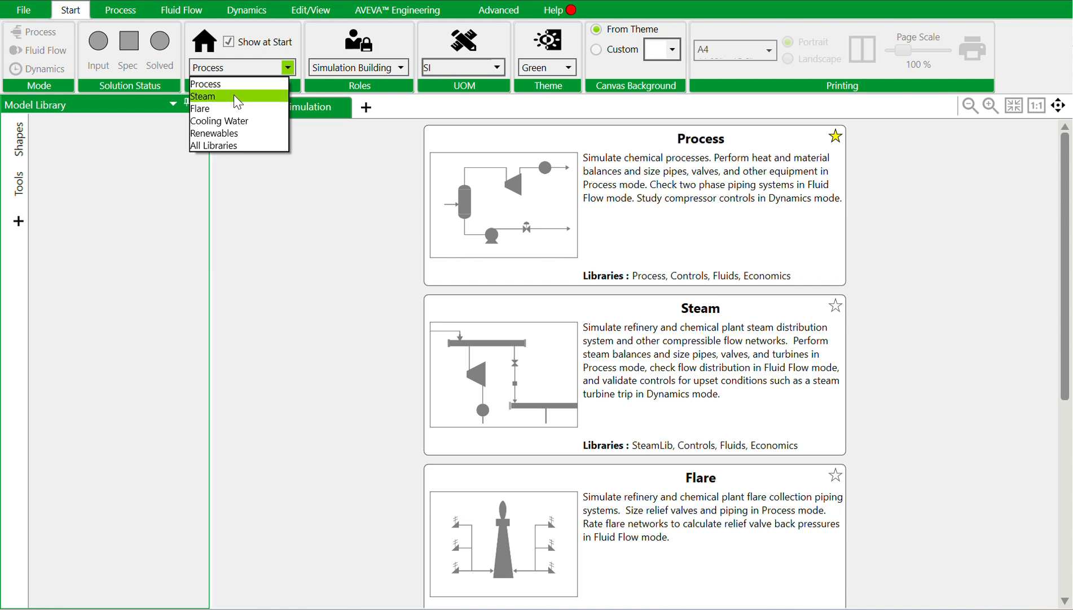
pyautogui.click(219, 84)
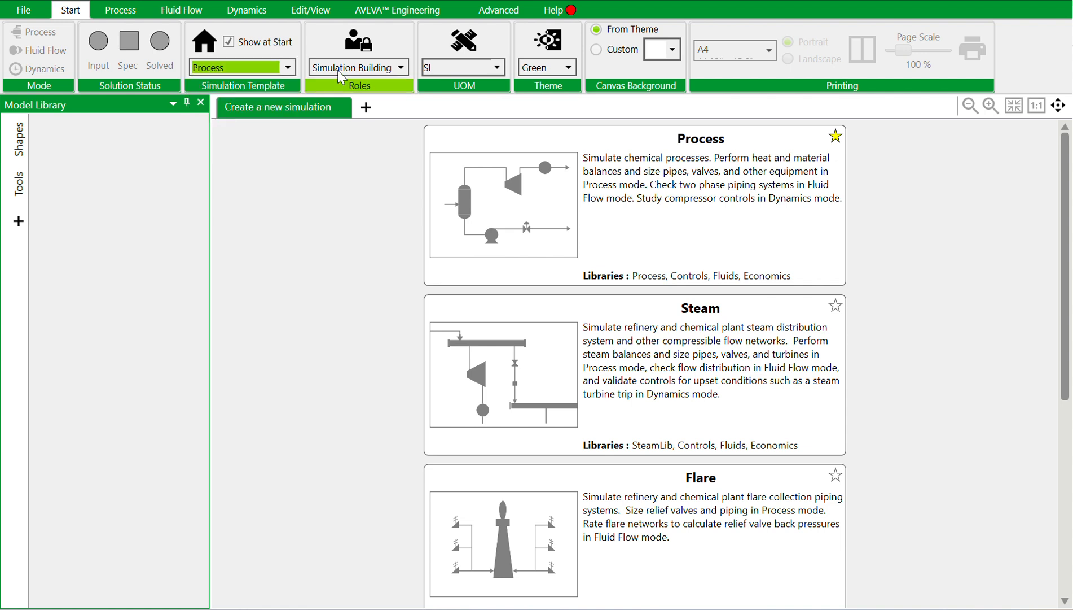
# Set the role to Simulation Building and the units of measure to the SI slate from the repository.
pyautogui.click(400, 67)
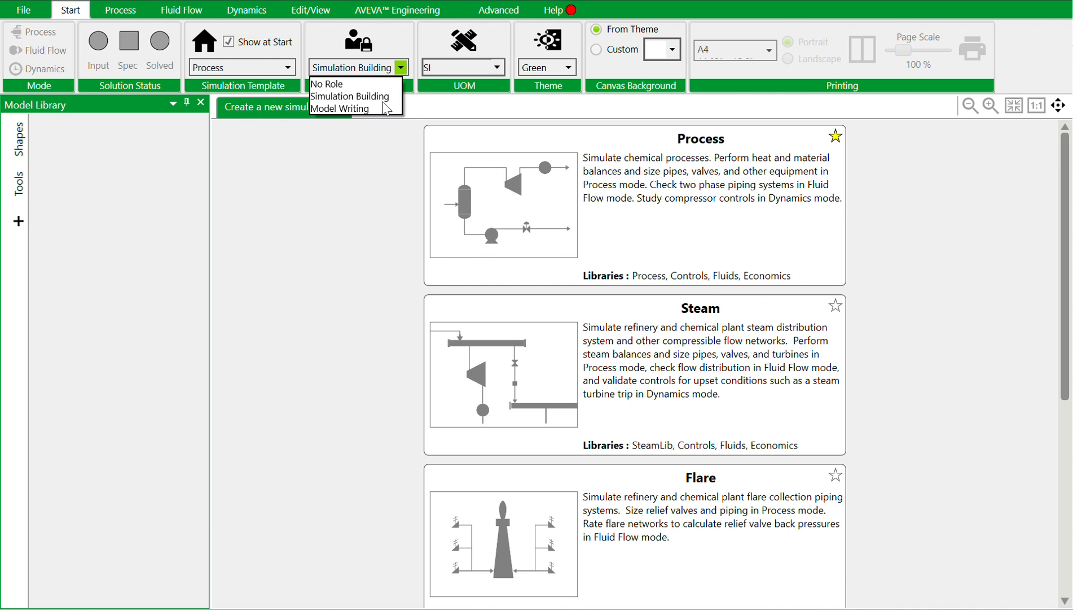
pyautogui.click(370, 97)
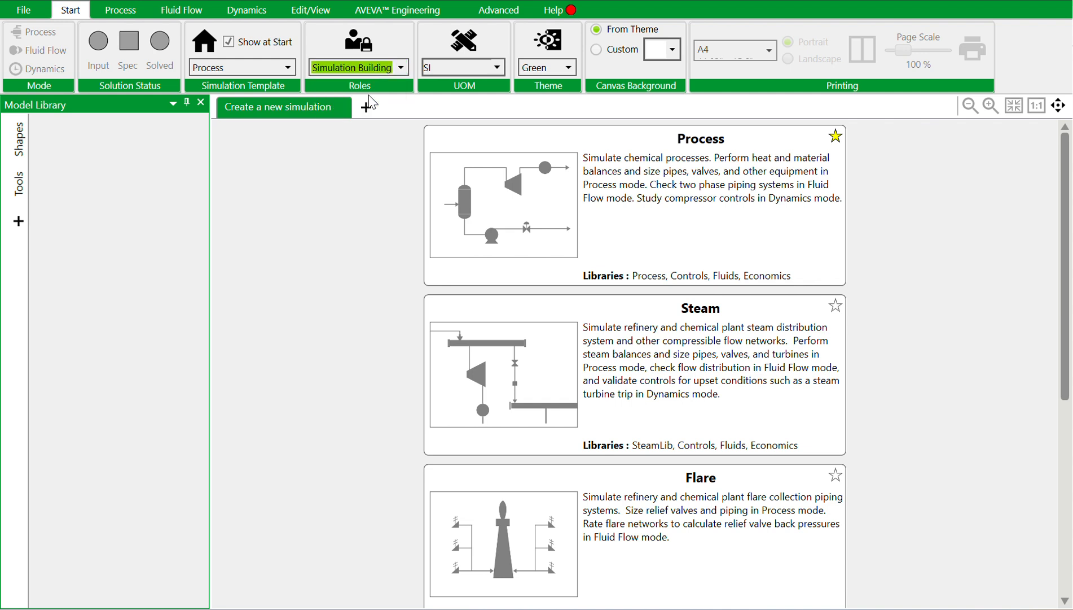
pyautogui.click(496, 68)
pyautogui.moveTo(541, 88)
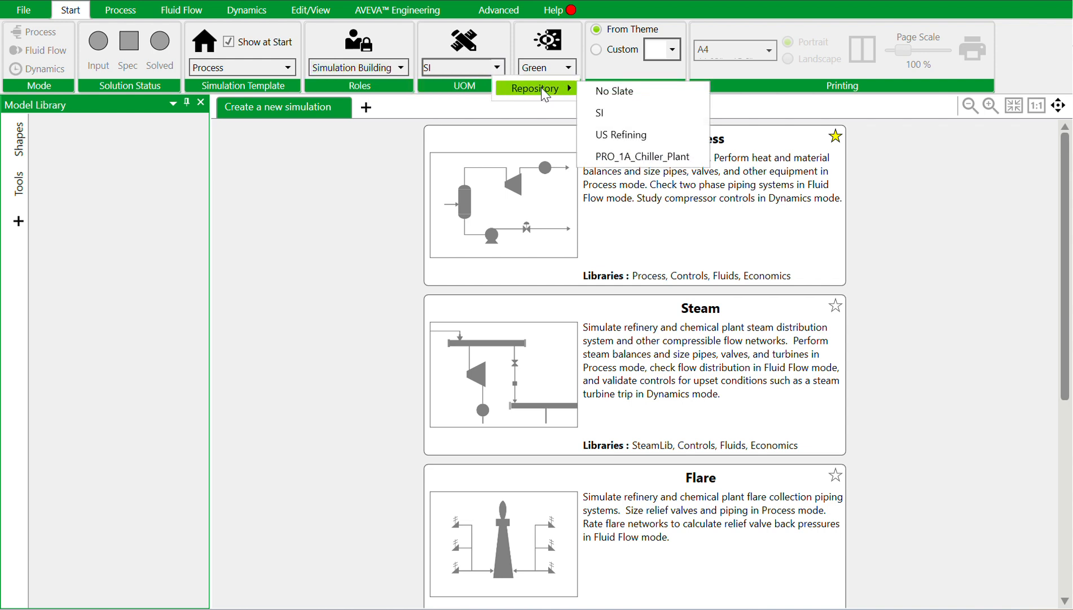
pyautogui.click(594, 113)
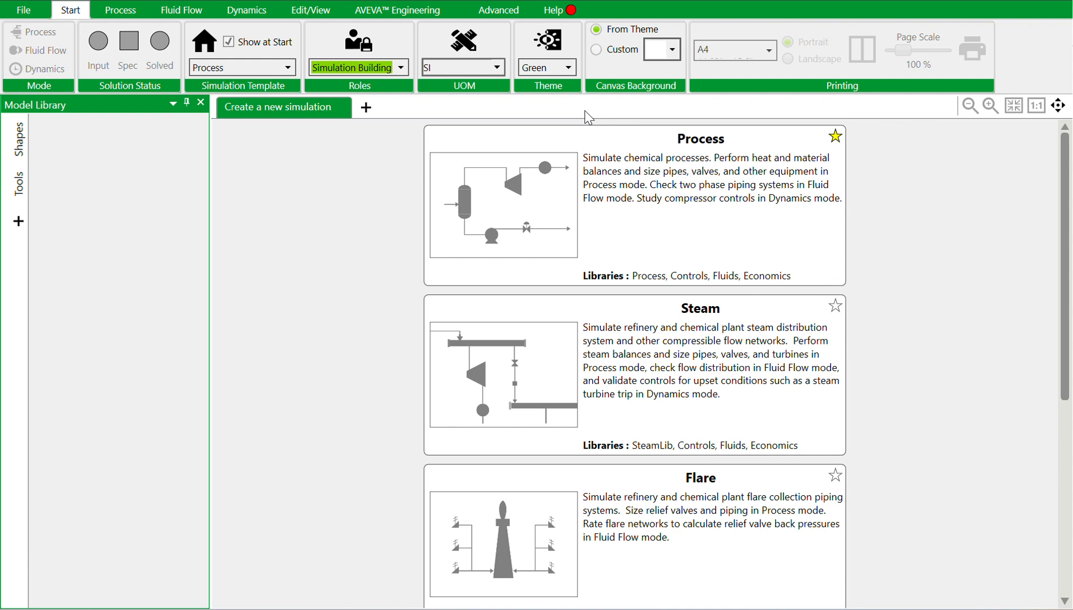
# Switch the interface theme to Blue, then restore the Green theme.
pyautogui.click(560, 67)
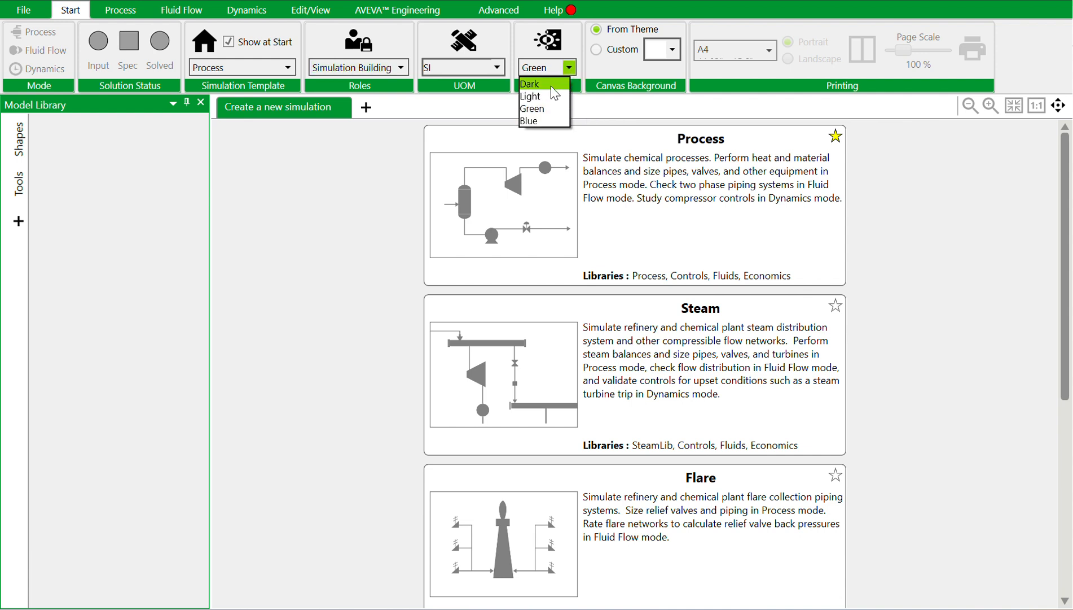
pyautogui.click(540, 121)
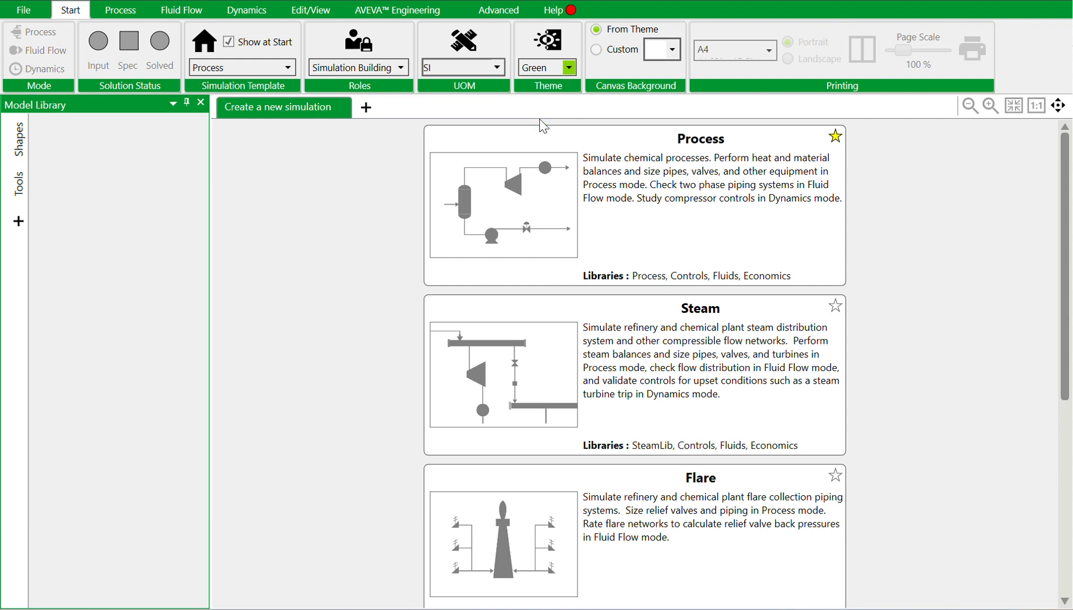
pyautogui.click(568, 68)
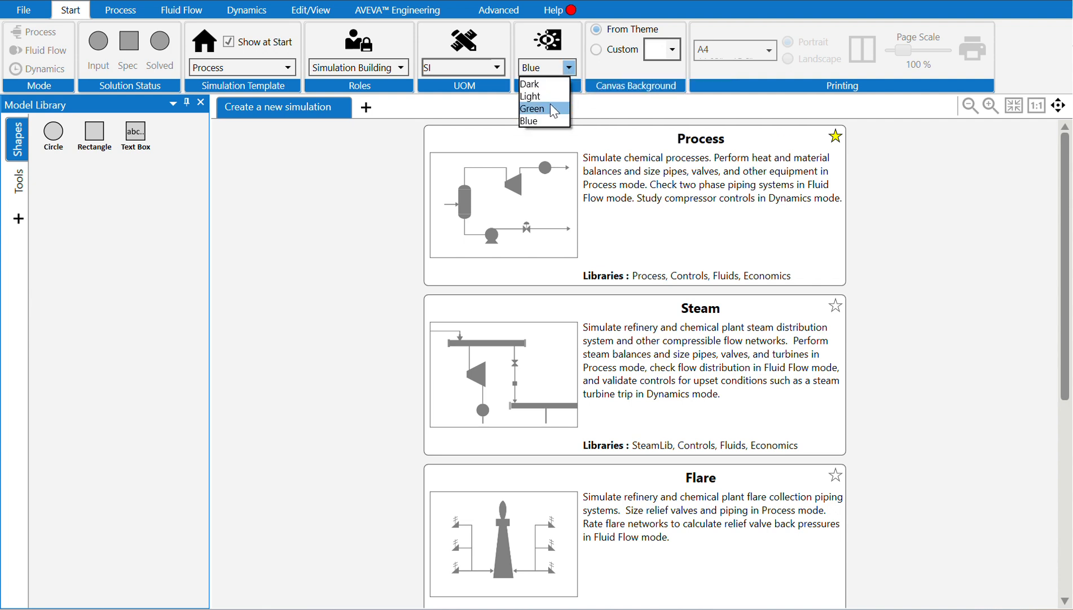
pyautogui.click(554, 109)
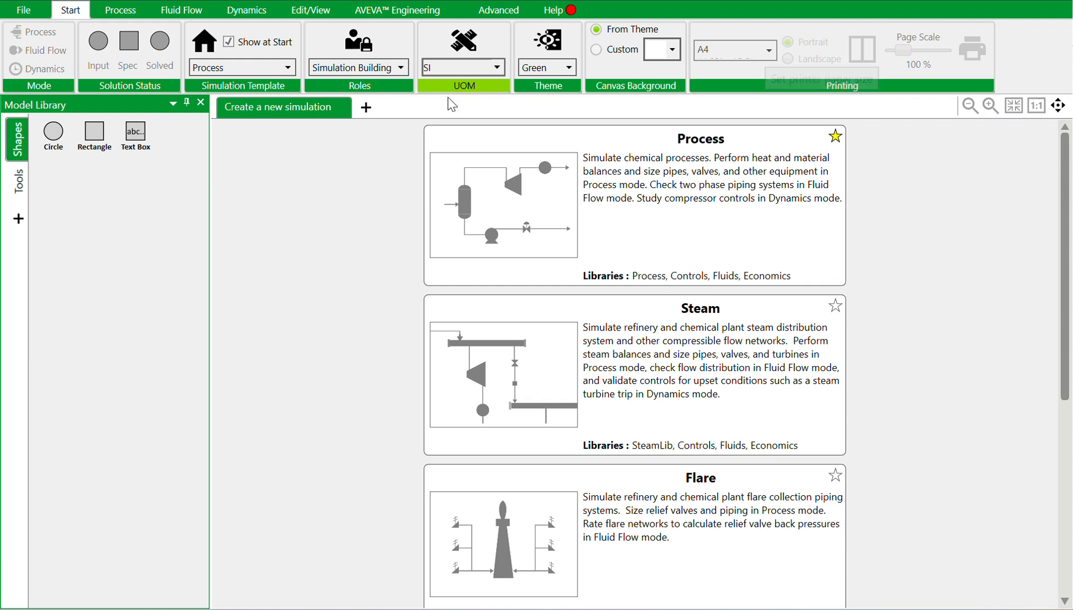
pyautogui.doubleClick(277, 111)
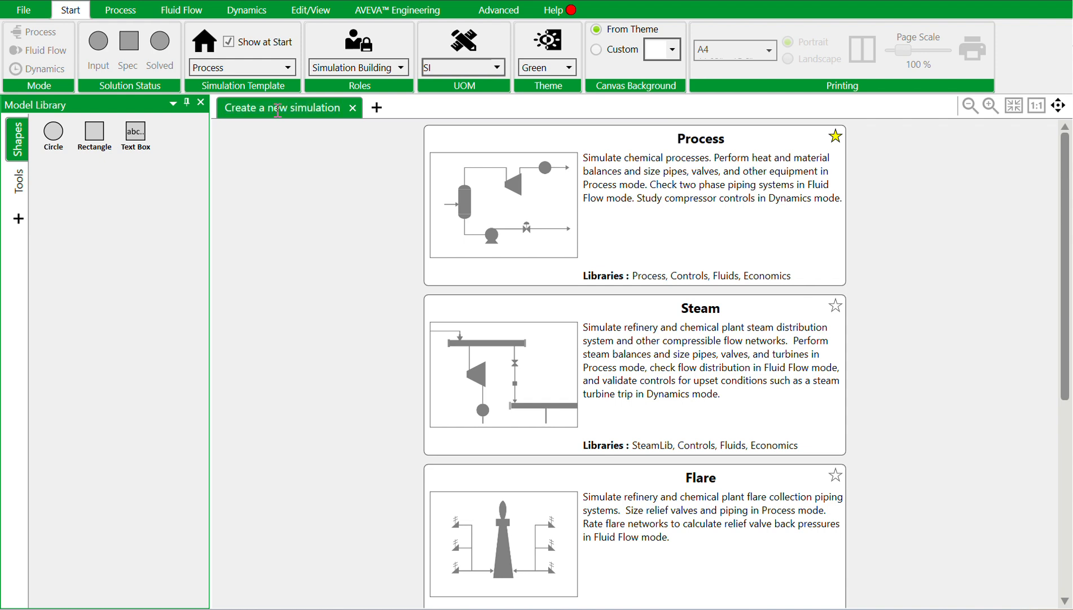
pyautogui.click(318, 109)
pyautogui.doubleClick(319, 110)
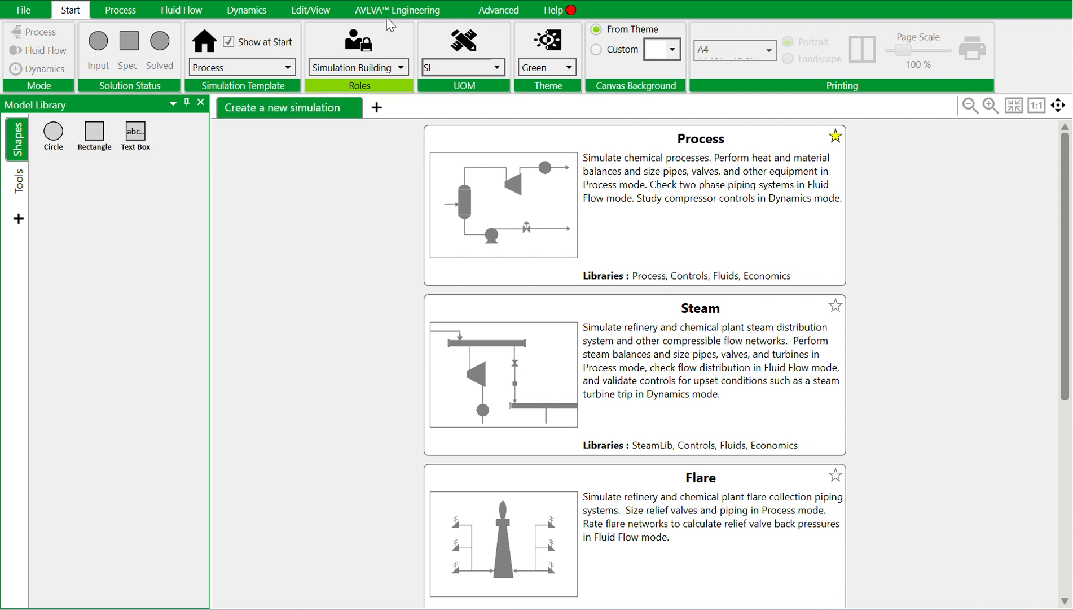
# Create a new simulation from the Process template and hide the Mini-Inspector and Simulation Manager.
pyautogui.click(551, 197)
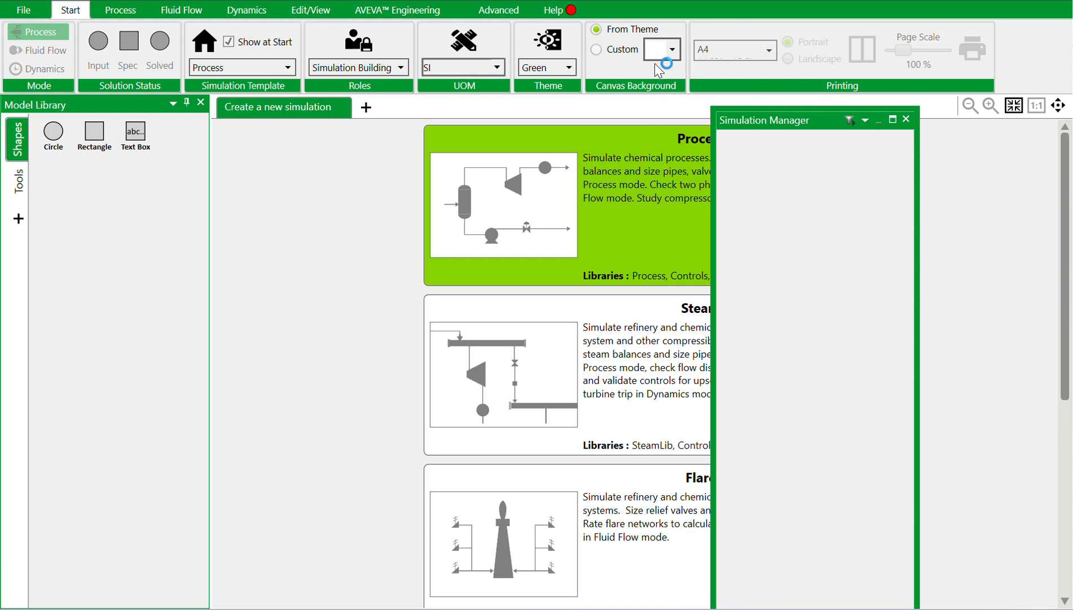
pyautogui.click(319, 9)
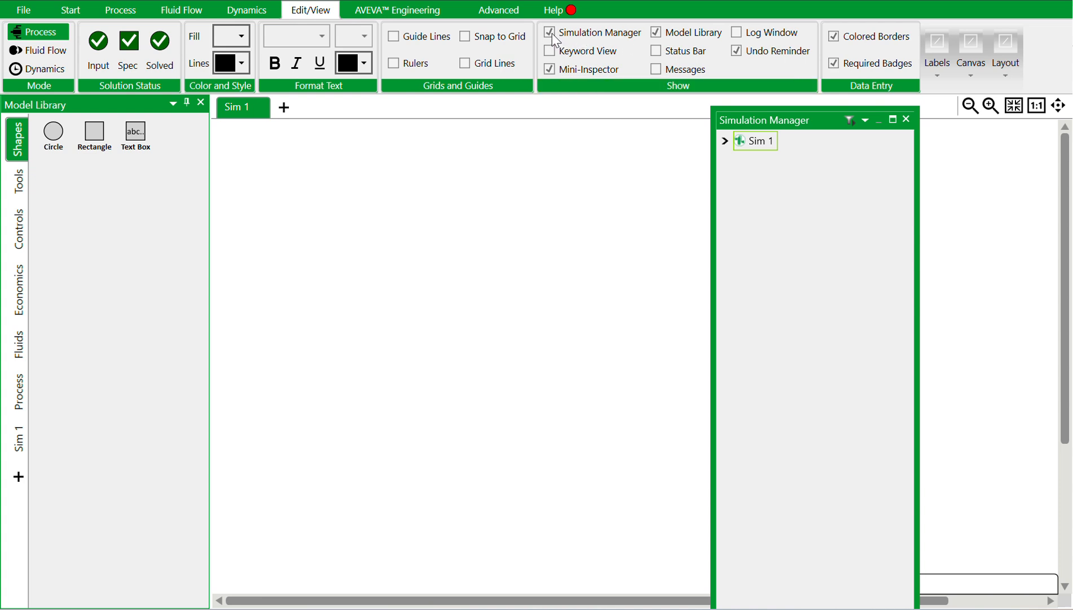
pyautogui.click(549, 70)
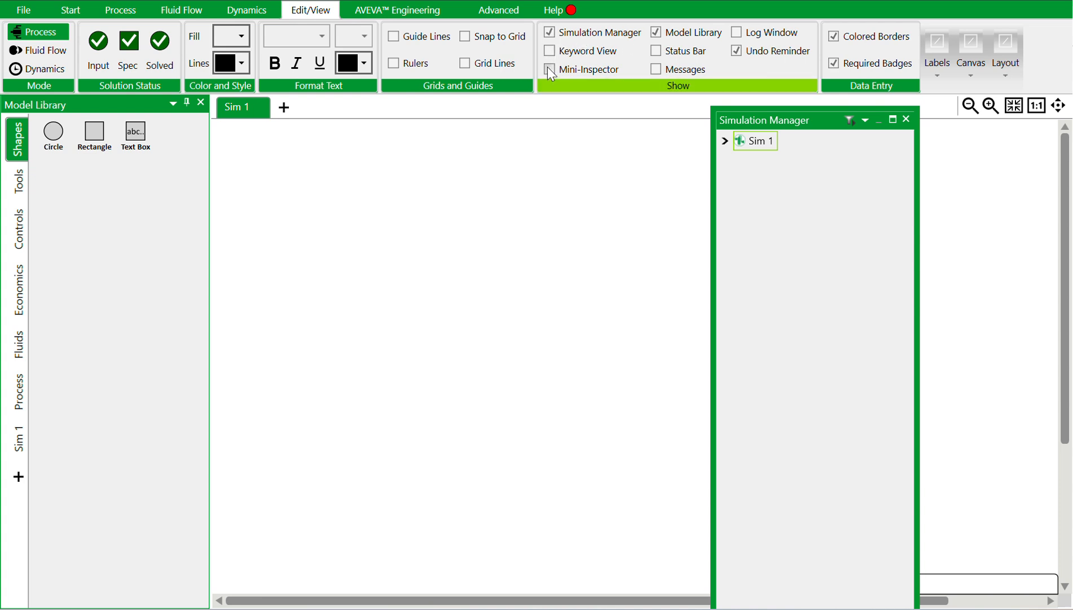
pyautogui.click(906, 120)
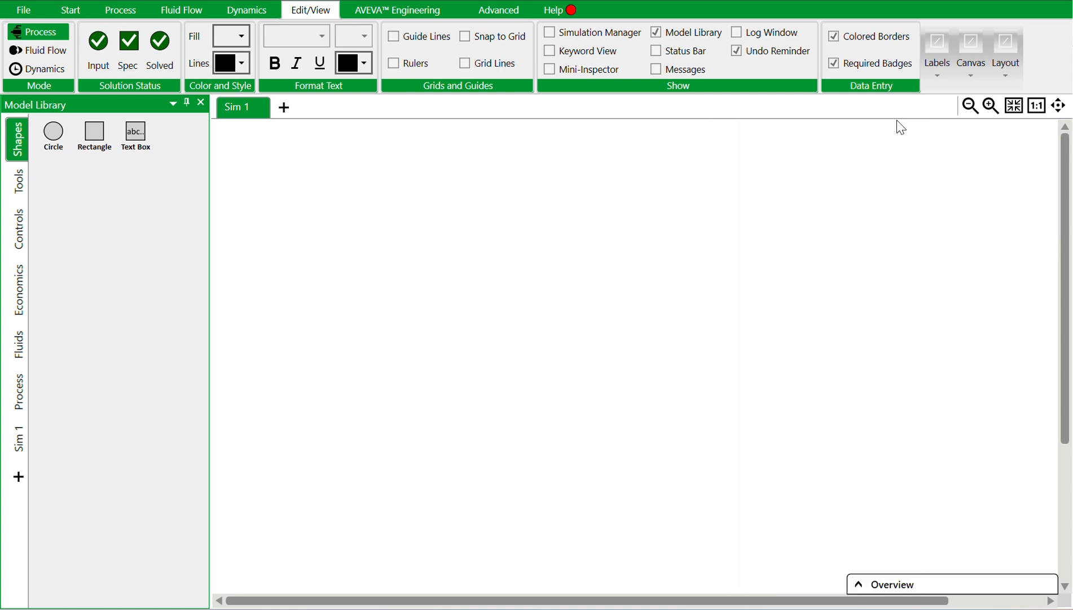
# Rename the new simulation as Simulation_1.
pyautogui.doubleClick(243, 107)
pyautogui.write('Simulatio')
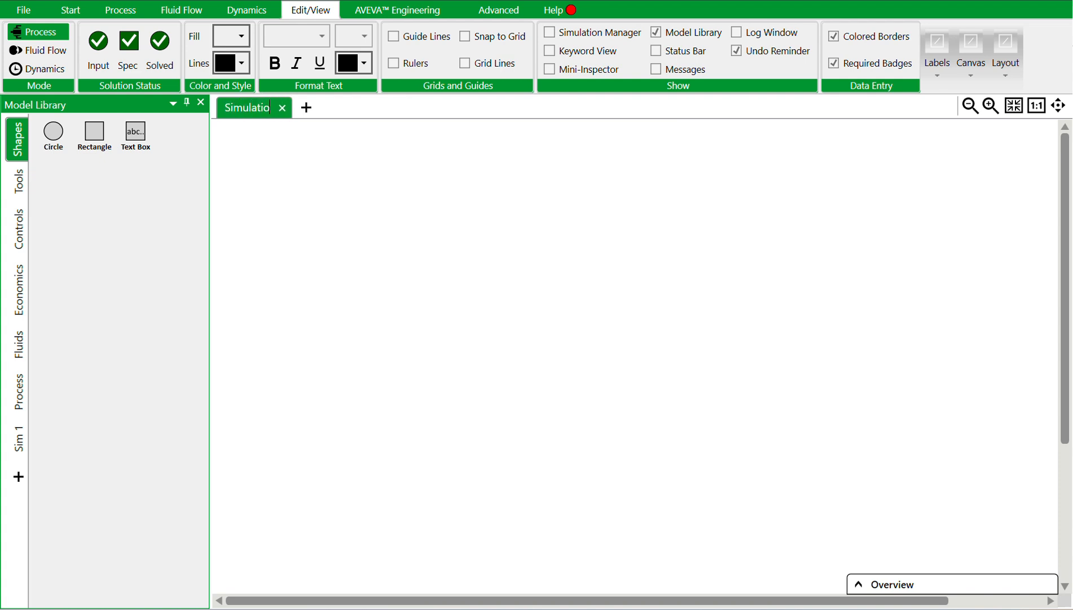
pyautogui.write('n_1')
pyautogui.press('Return')
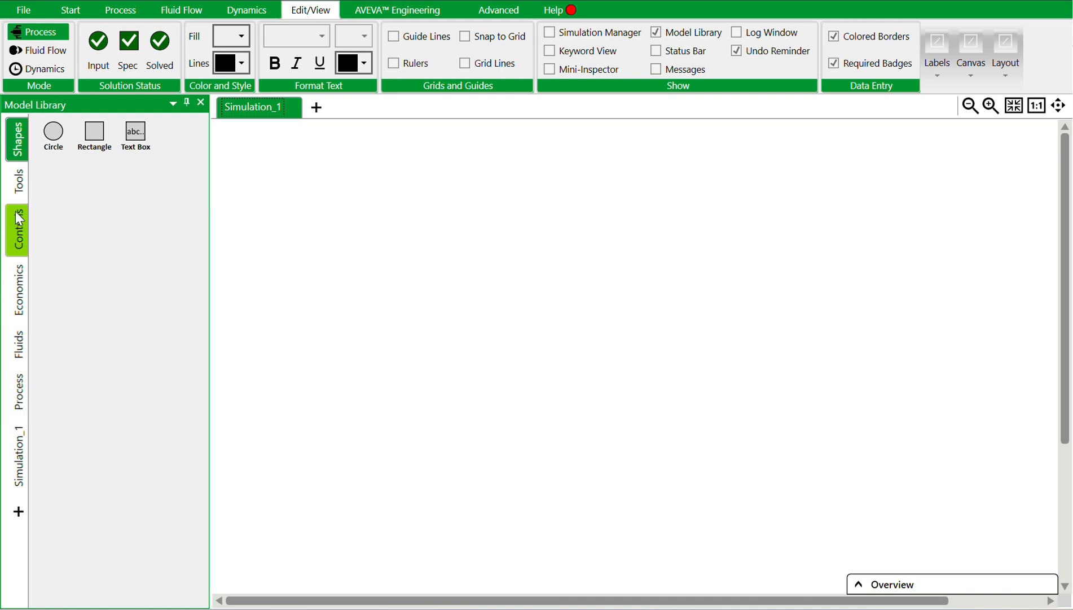
# Examine the models available in the Tools, Controls, Economics, Fluids and Process libraries.
pyautogui.click(19, 181)
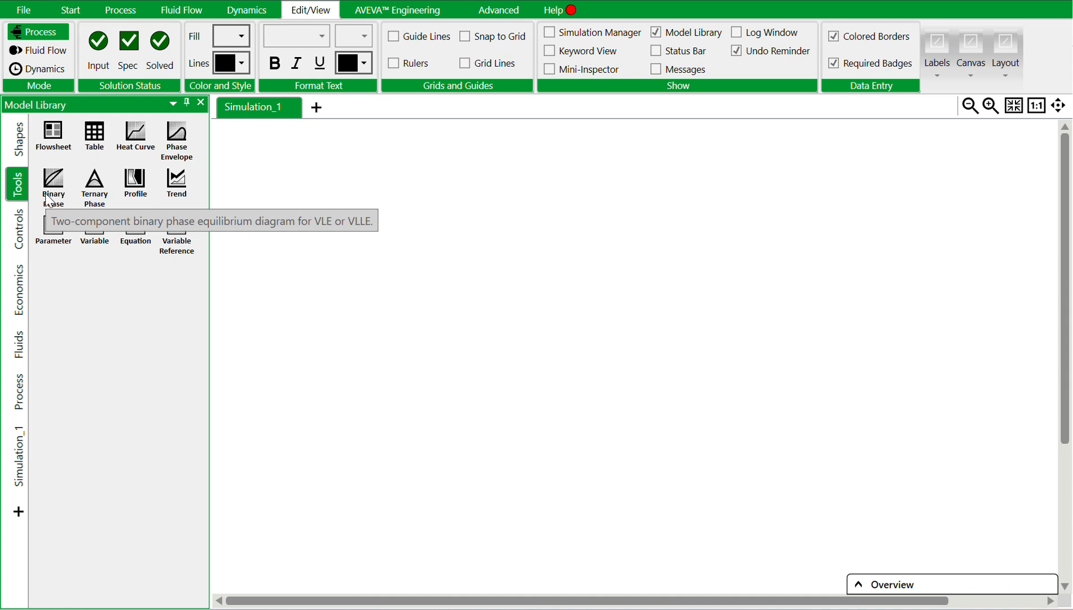
pyautogui.click(19, 228)
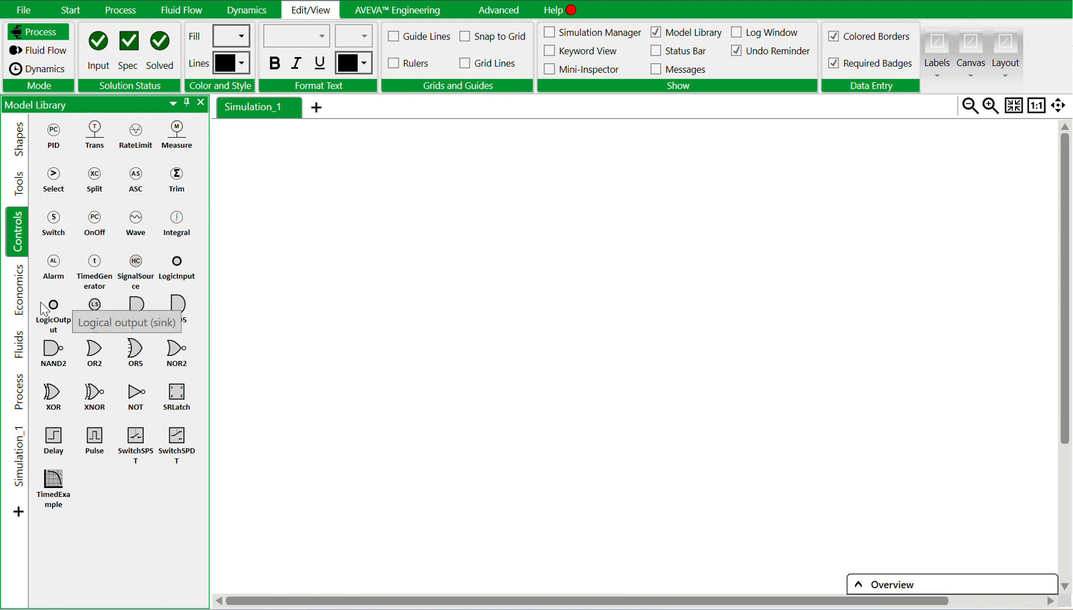
pyautogui.click(25, 296)
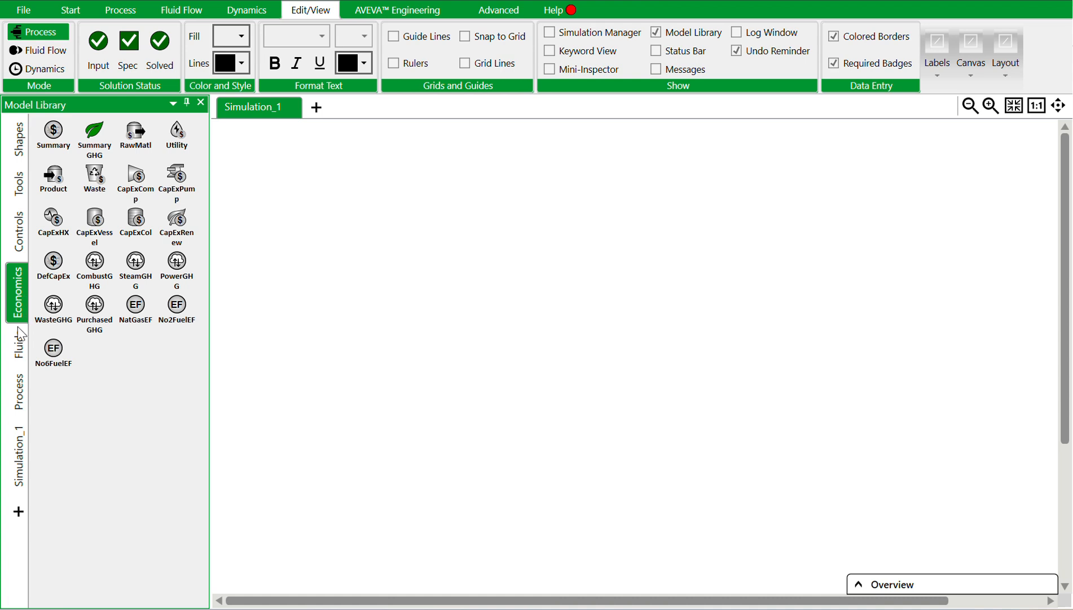
pyautogui.click(20, 347)
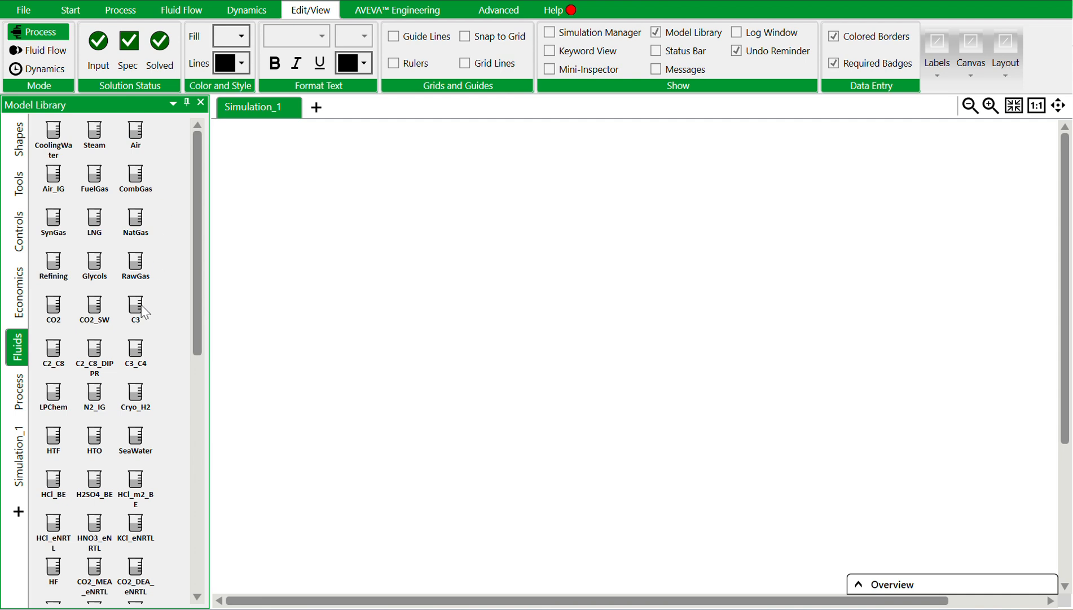
pyautogui.click(20, 388)
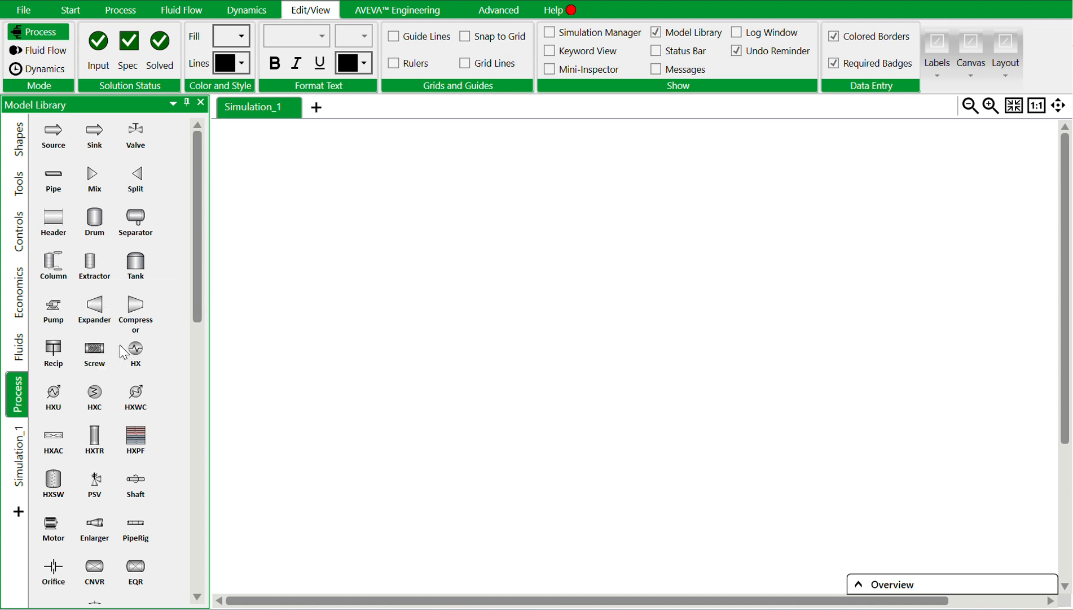
pyautogui.scroll(-3, 101, 485)
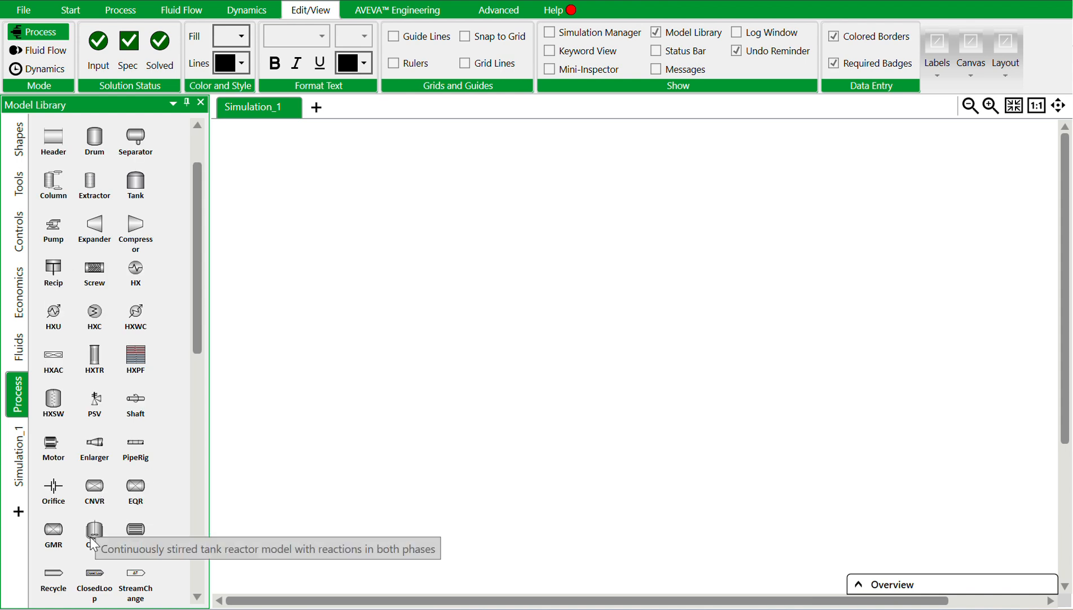
pyautogui.scroll(3, 100, 341)
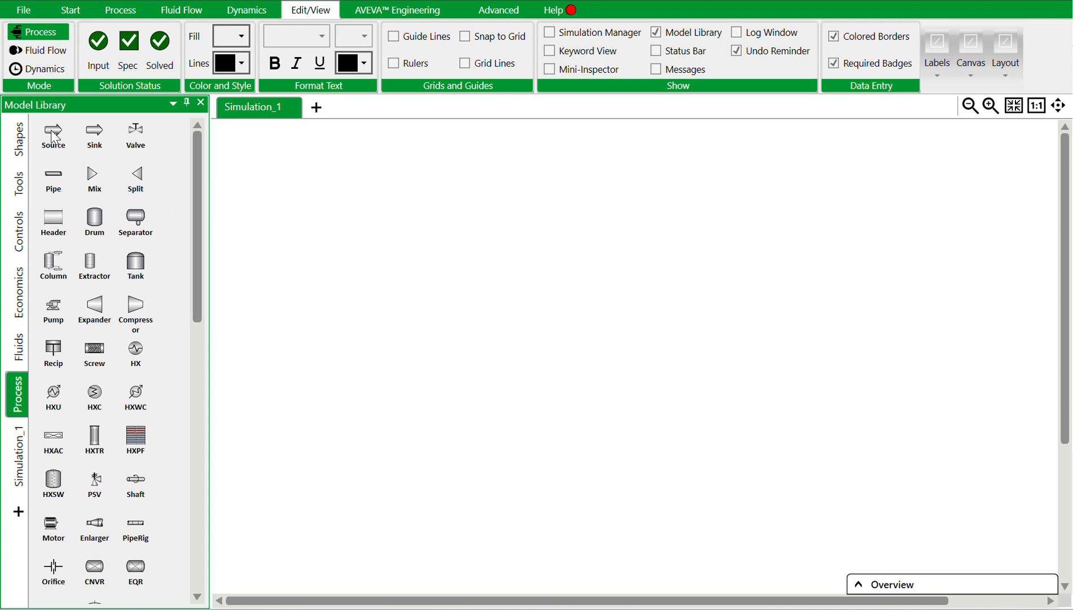
# Place a Source, a Valve and a Sink from the Process library in a row on the canvas, with the valve in the middle.
pyautogui.moveTo(57, 138); pyautogui.dragTo(403, 304)
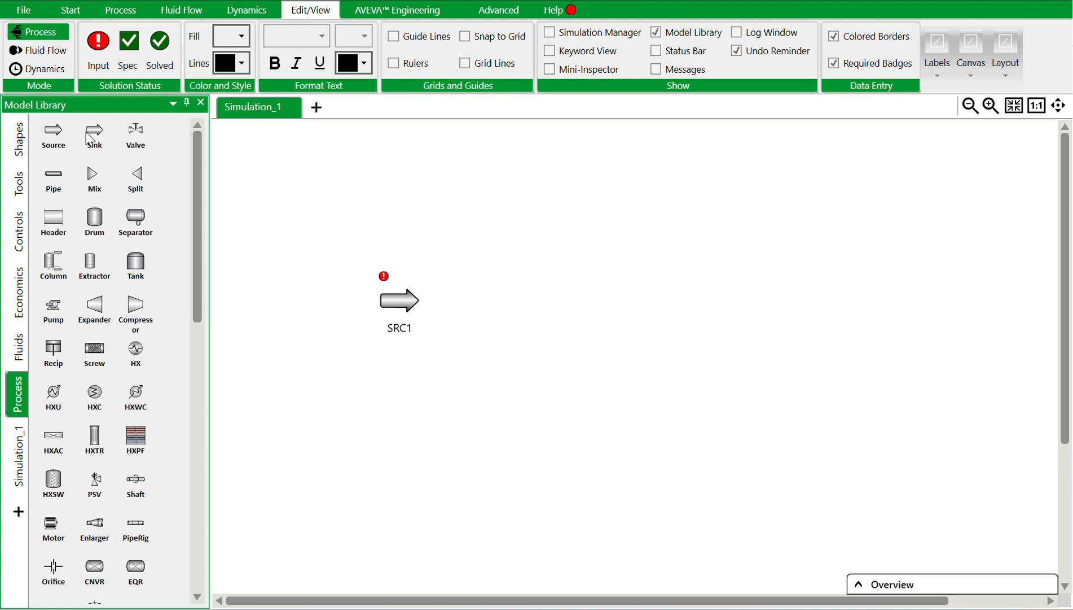
pyautogui.moveTo(135, 133); pyautogui.dragTo(524, 309)
pyautogui.moveTo(94, 136); pyautogui.dragTo(674, 304)
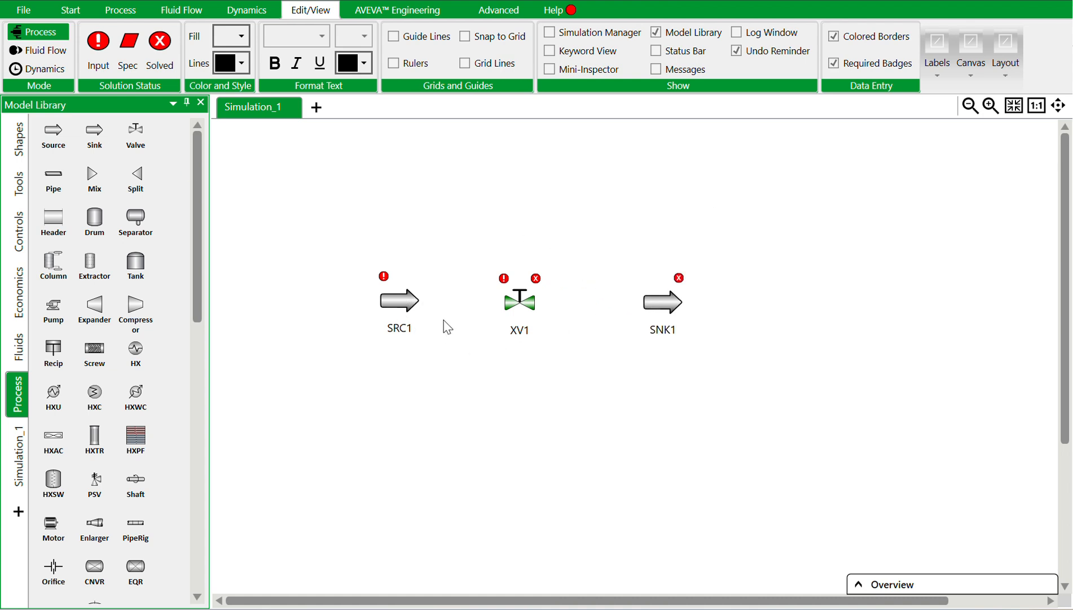
# Connect the source to the valve and the valve to the sink with streams, aligning the source so its stream runs straight.
pyautogui.moveTo(417, 300); pyautogui.dragTo(506, 303)
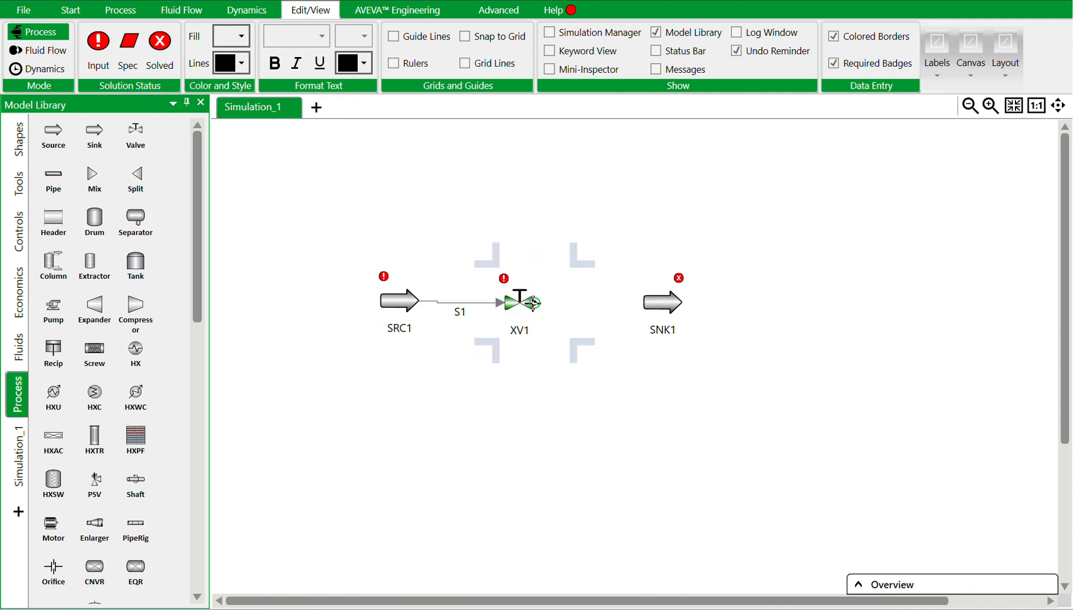
pyautogui.moveTo(411, 299); pyautogui.dragTo(386, 304)
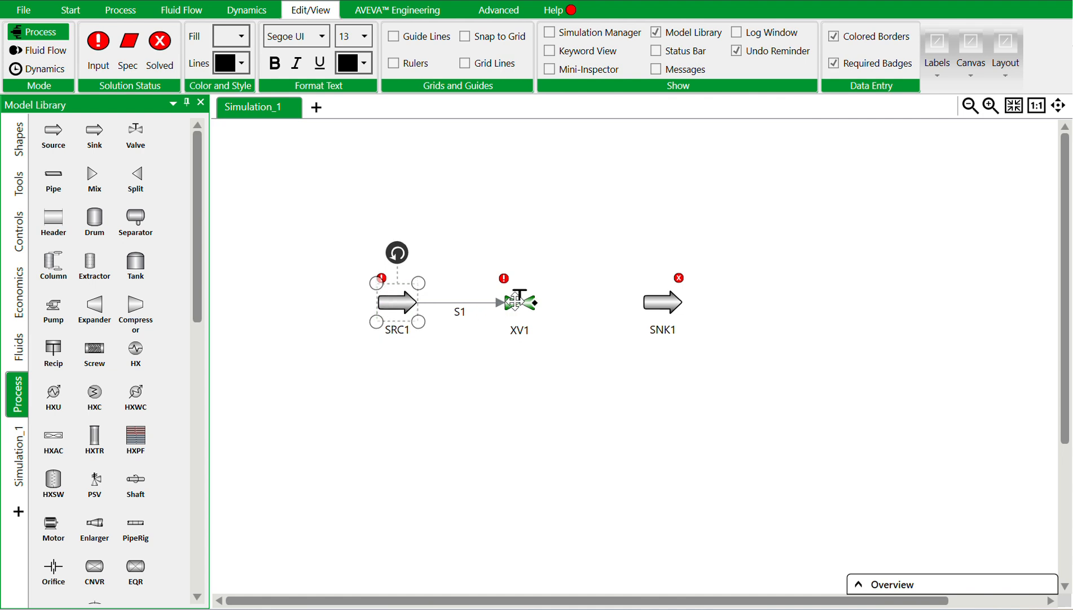
pyautogui.moveTo(534, 304); pyautogui.dragTo(653, 303)
pyautogui.click(663, 306)
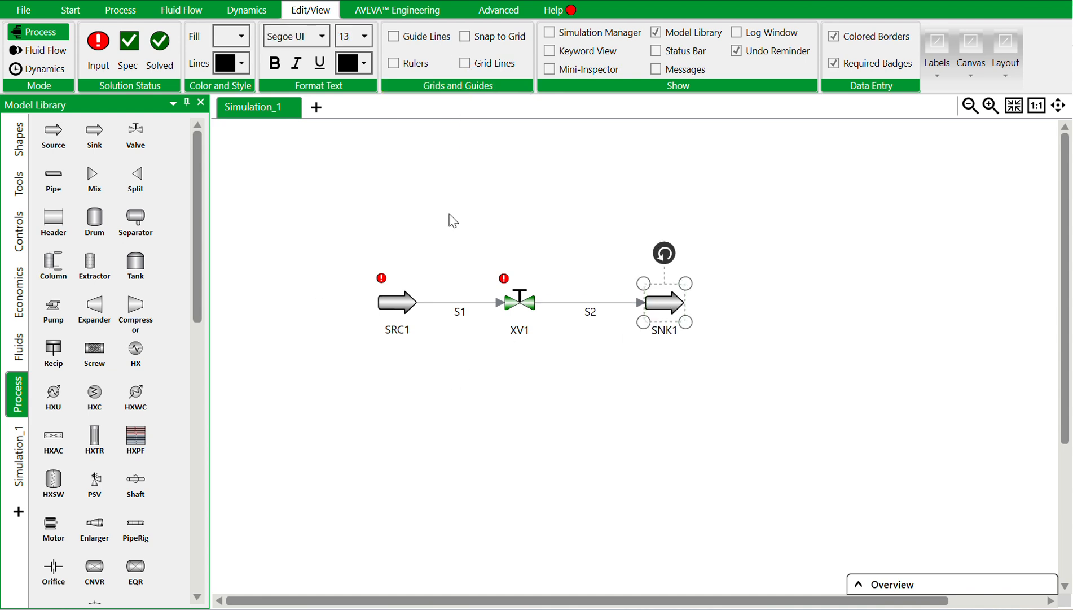
# Turn the required-data badges off and back on for the flowsheet.
pyautogui.moveTo(383, 282)
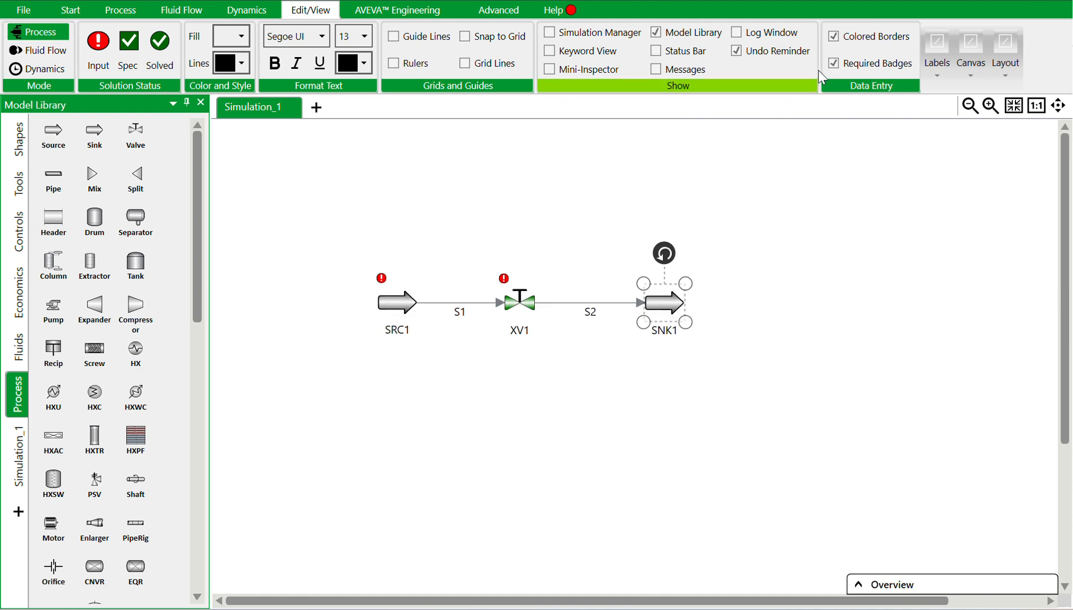
pyautogui.click(834, 64)
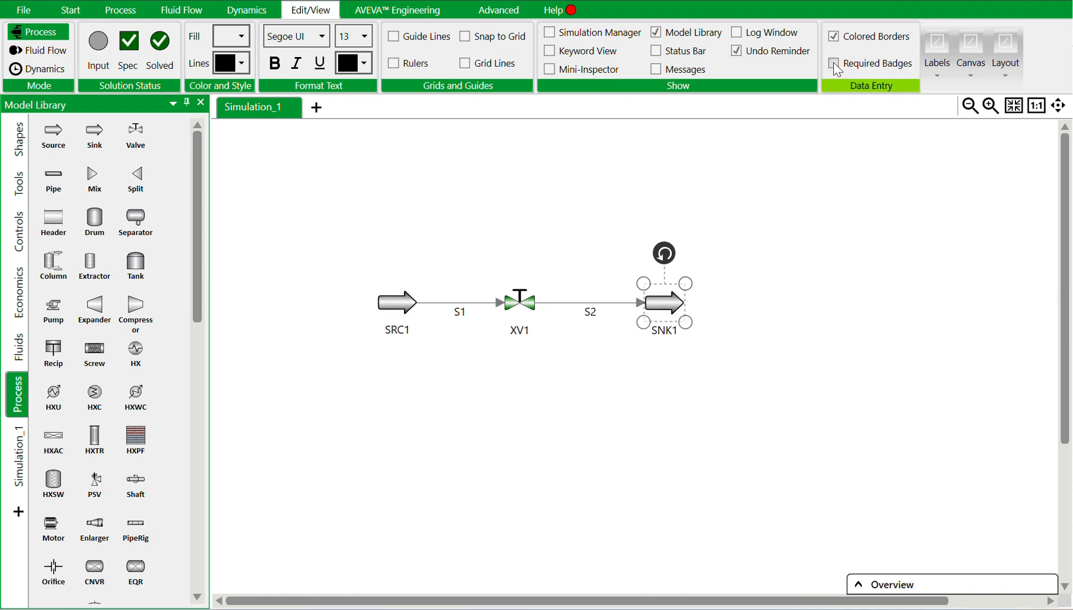
pyautogui.click(835, 65)
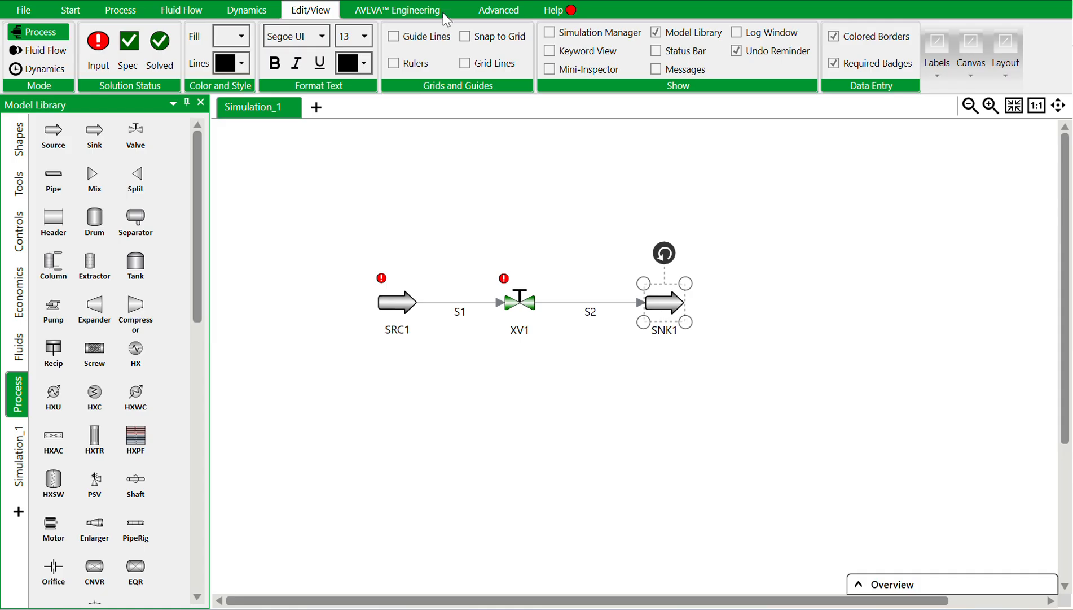
# Switch to the training PDF, look through its Canvas Badges and First Things First slides, and return to the simulation.
pyautogui.hotkey('alt', 'Tab')
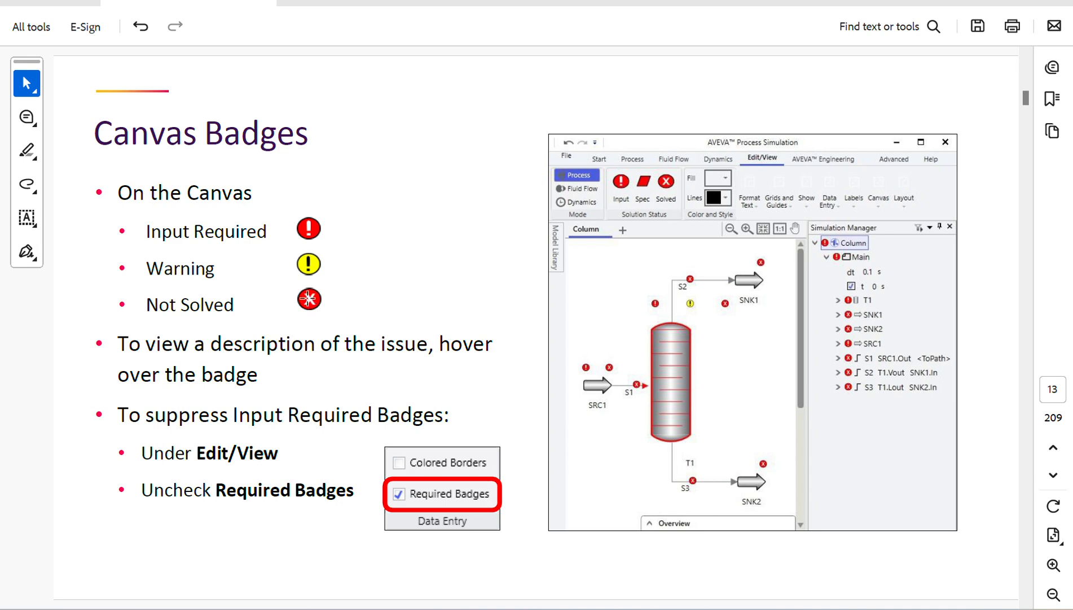
pyautogui.scroll(4, 307, 298)
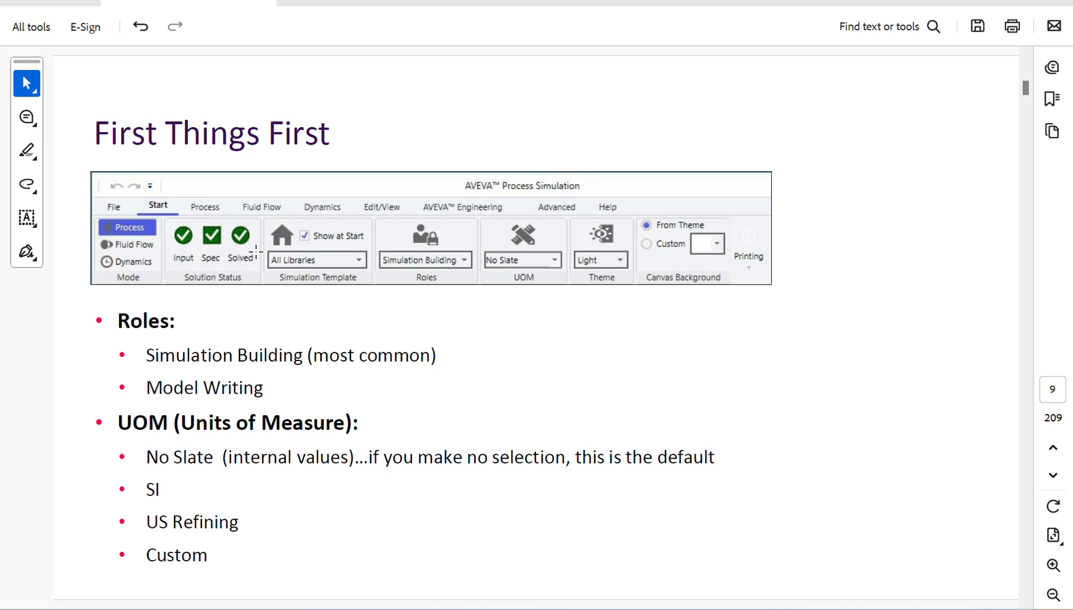
pyautogui.click(444, 21)
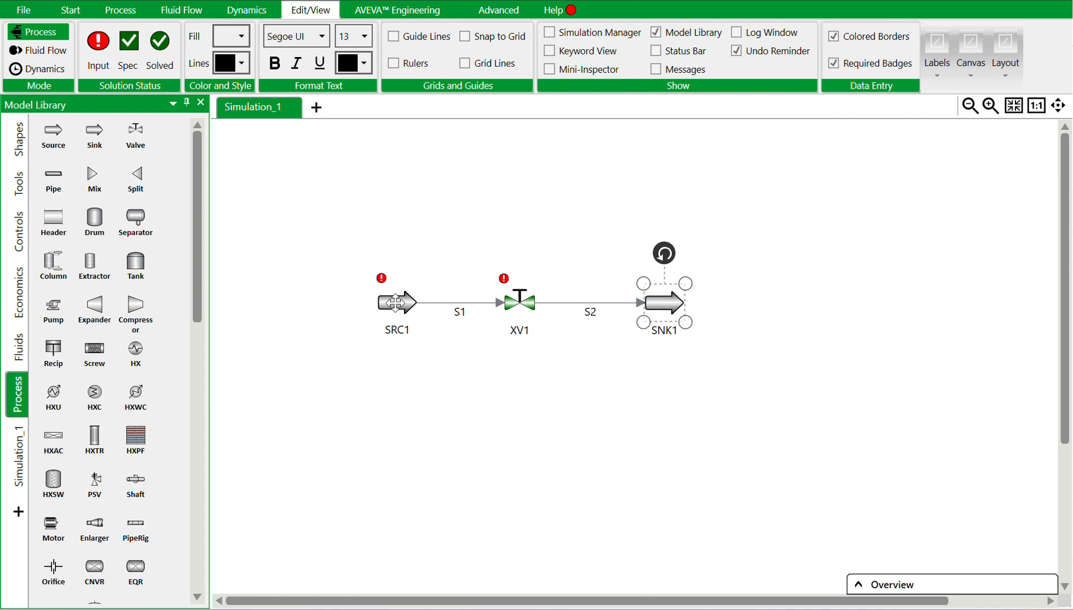
# Open the data of source SRC1 and set its FluidType to CoolingWater from the CWLib library.
pyautogui.doubleClick(397, 305)
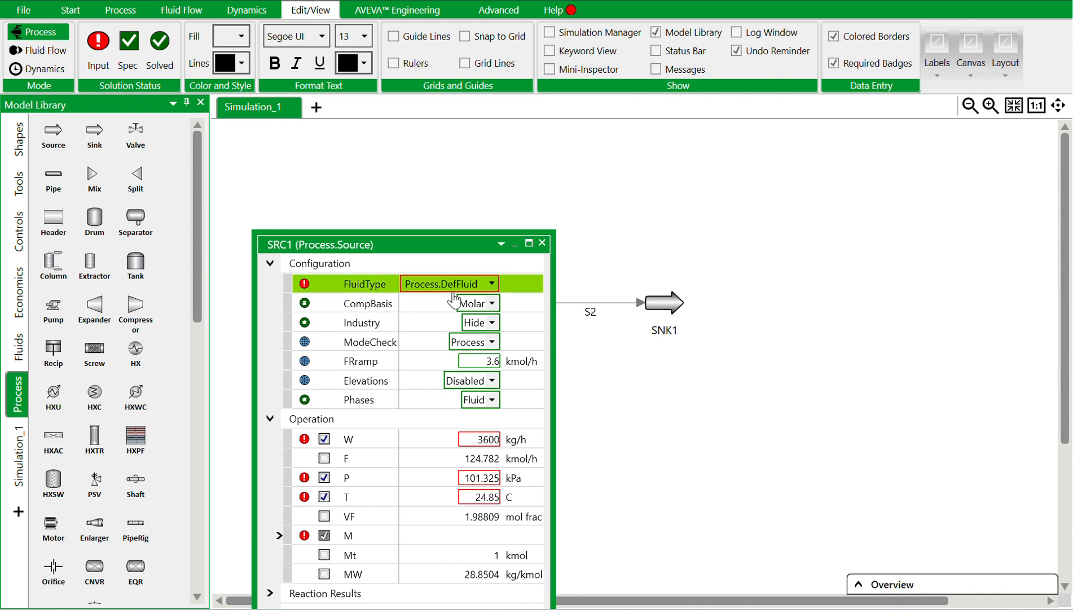
pyautogui.click(489, 285)
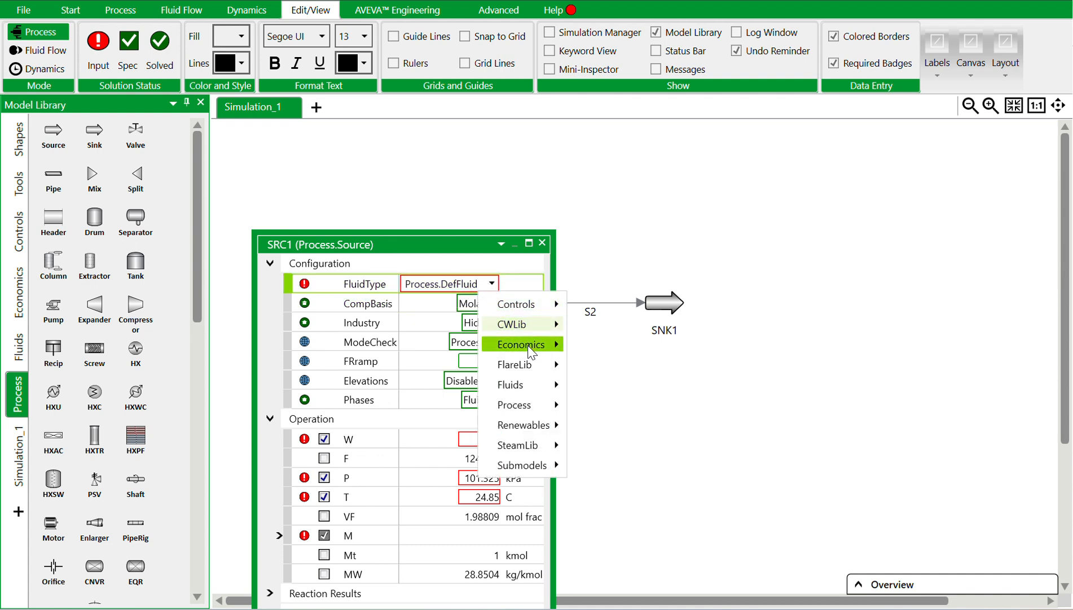
pyautogui.moveTo(539, 330)
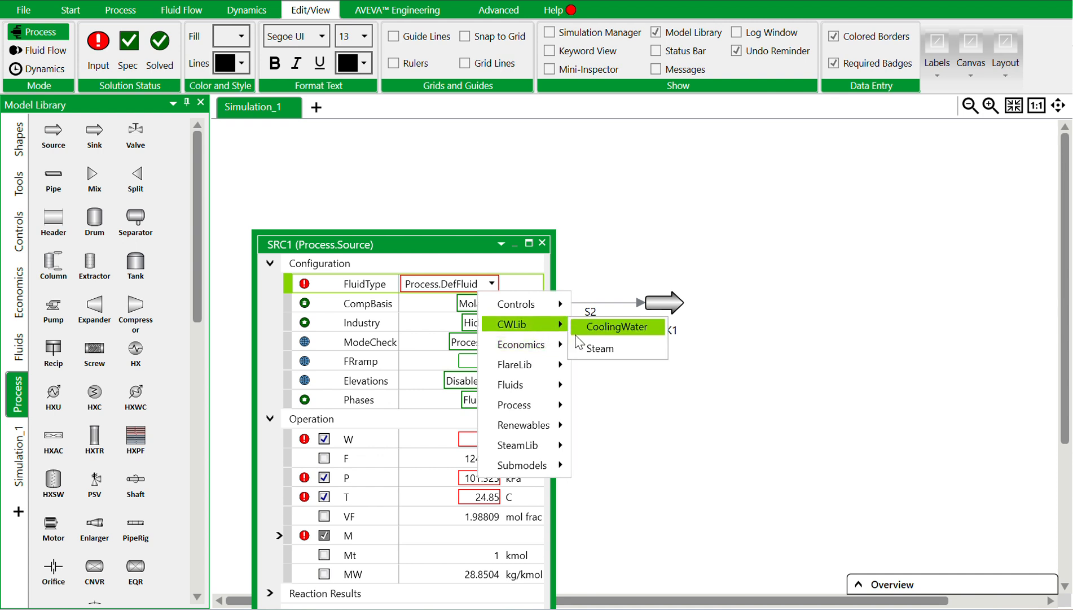
pyautogui.moveTo(539, 304)
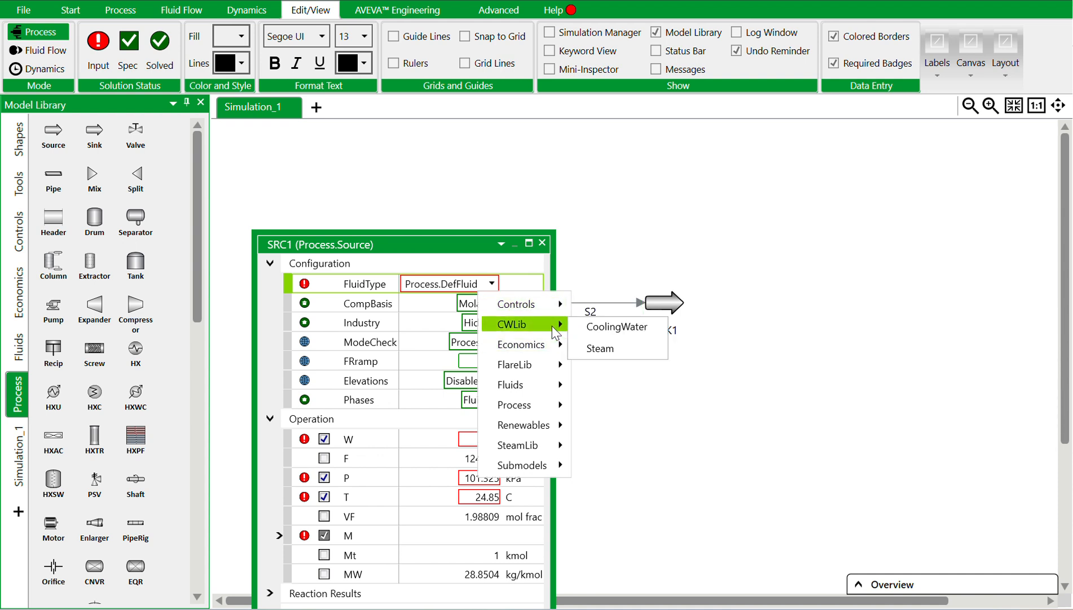
pyautogui.click(618, 327)
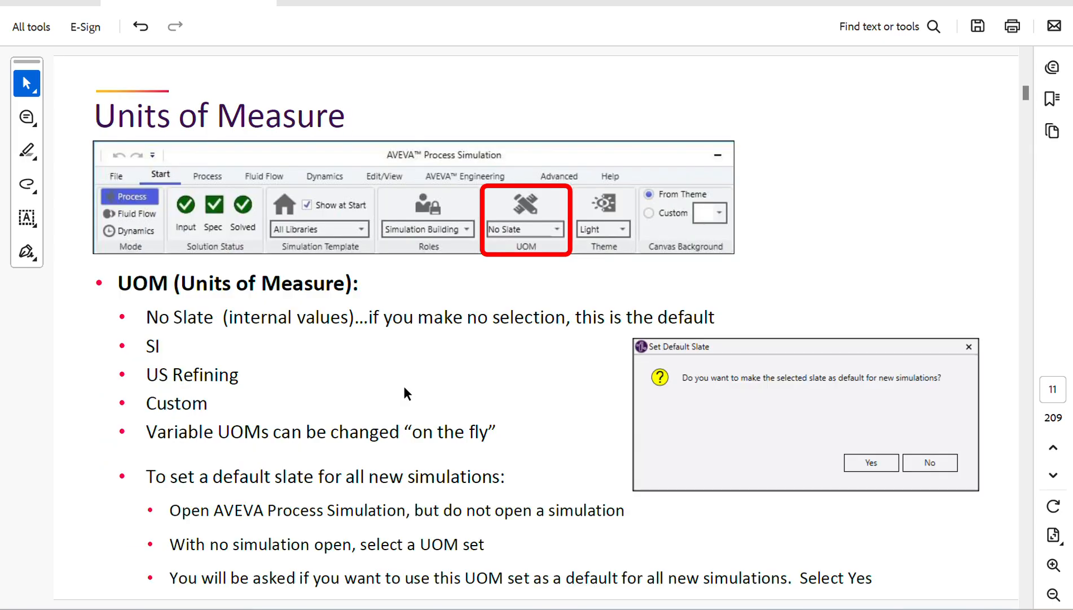
# Look through the training PDF around its Units of Measure slide.
pyautogui.scroll(6, 404, 386)
pyautogui.scroll(-1, 404, 386)
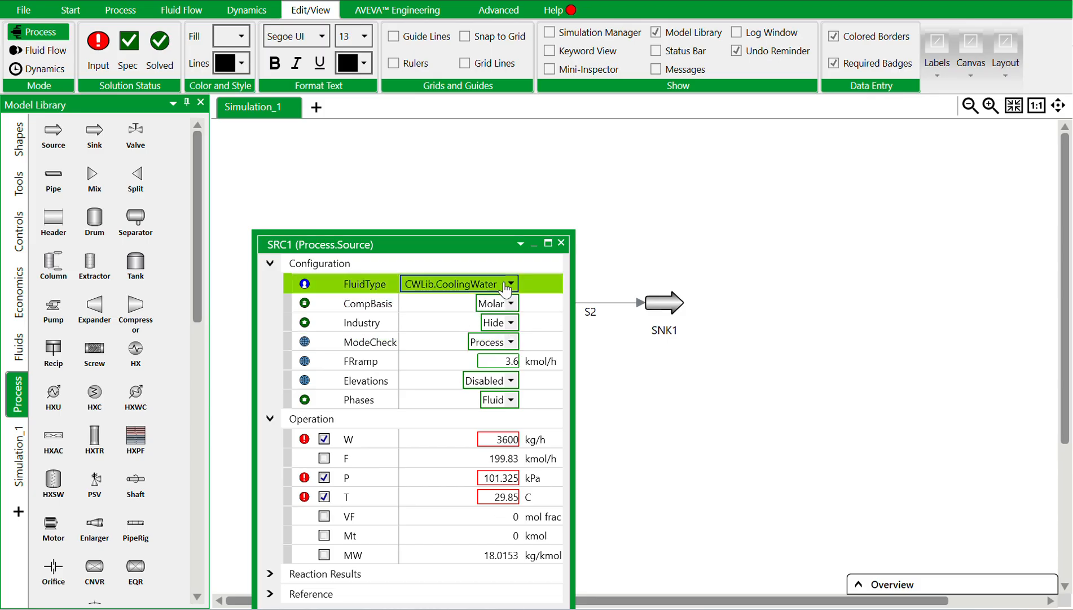
# Set the source's composition basis to Mass and its Phases option to Liquid.
pyautogui.click(508, 307)
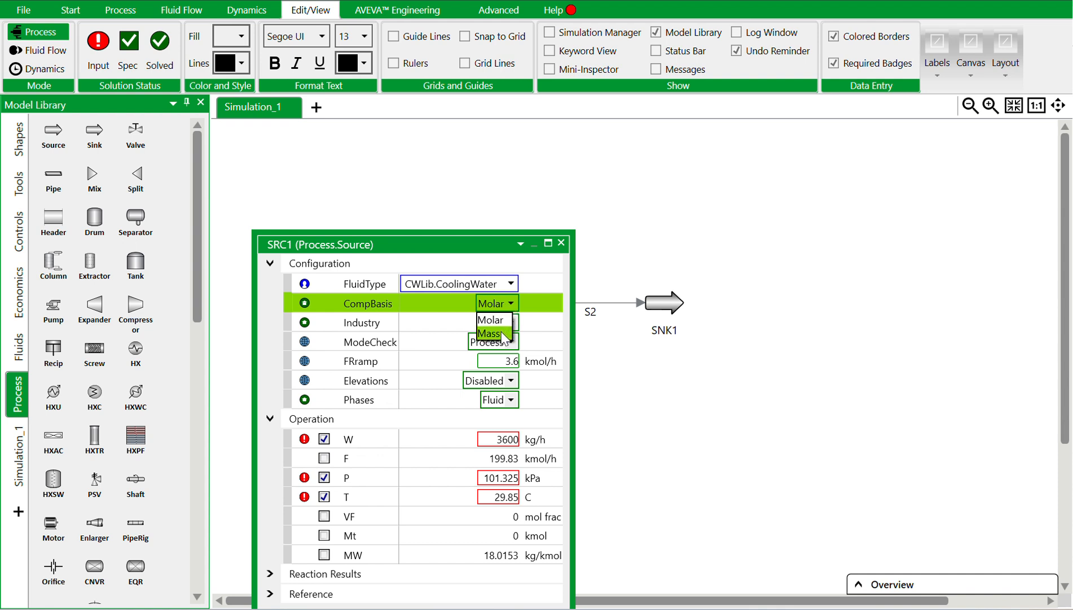
pyautogui.click(502, 333)
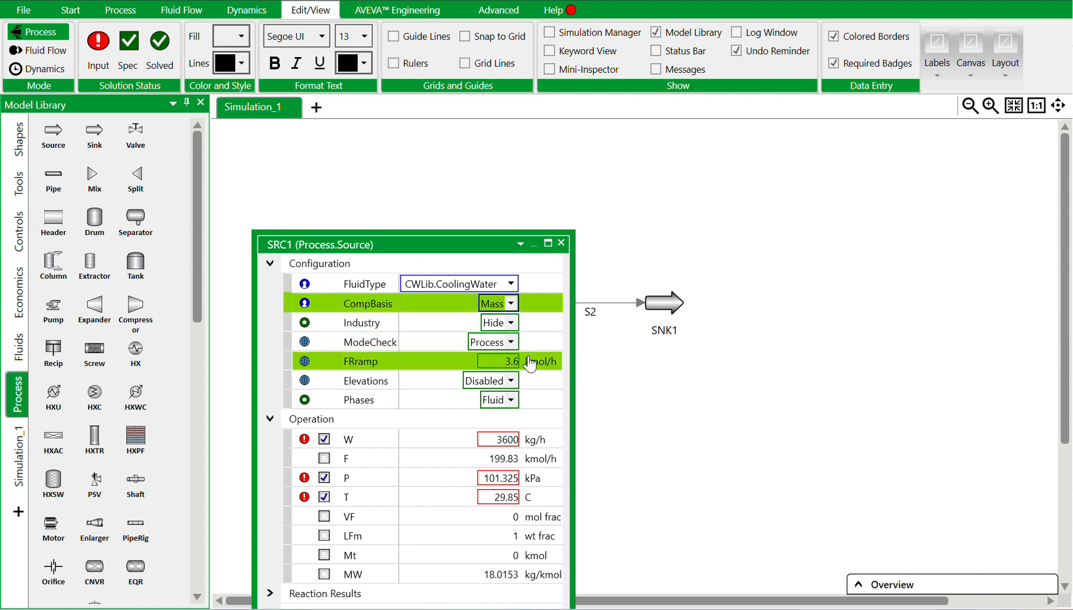
pyautogui.click(510, 401)
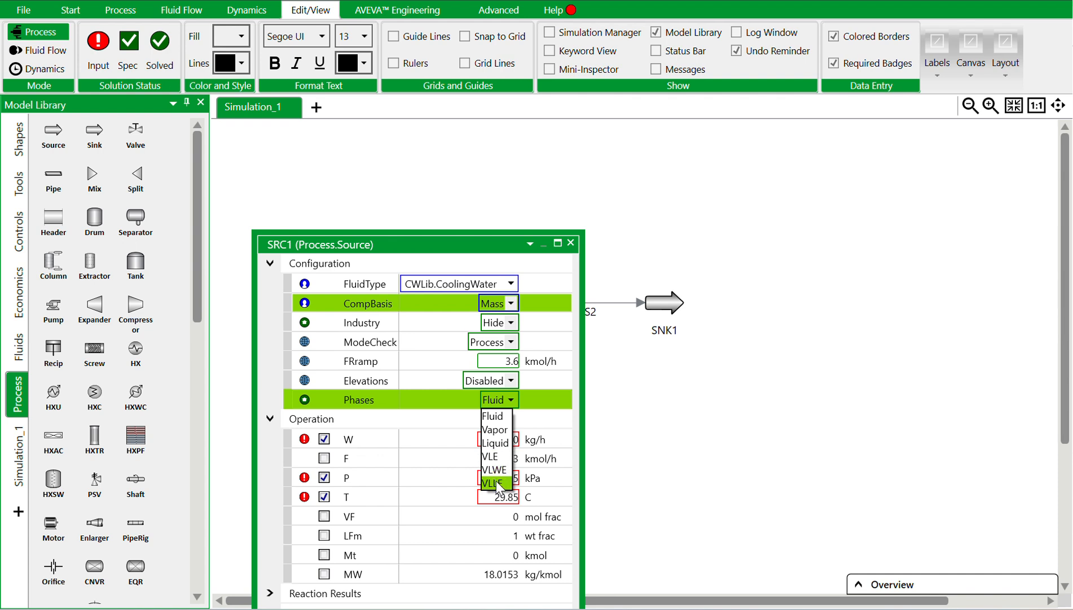
pyautogui.click(496, 443)
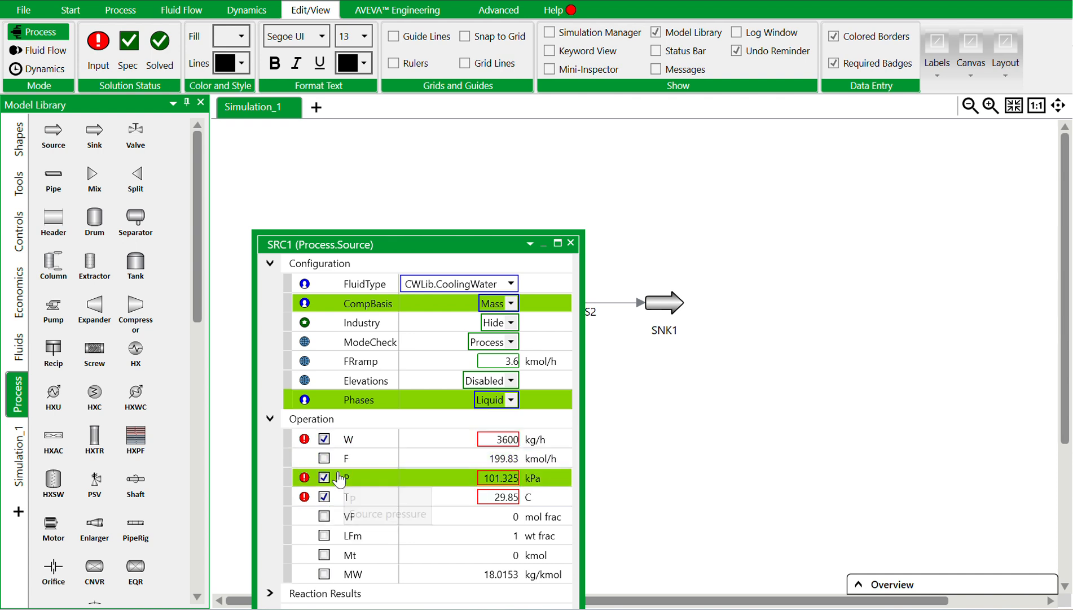
# Set the source's mass flow W to 10000 kg/h.
pyautogui.click(493, 439)
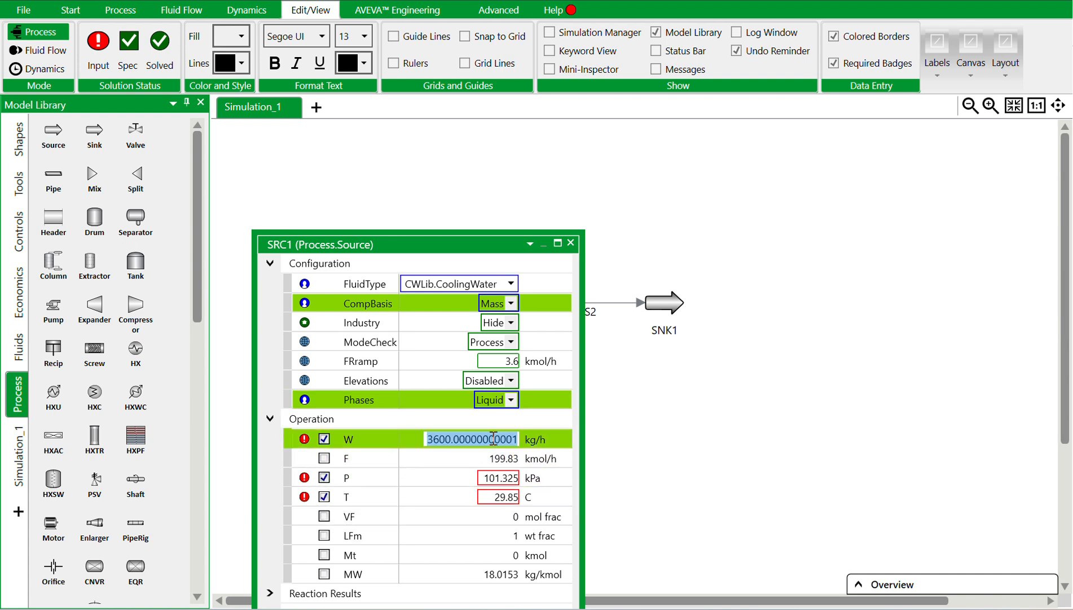
pyautogui.write('10000')
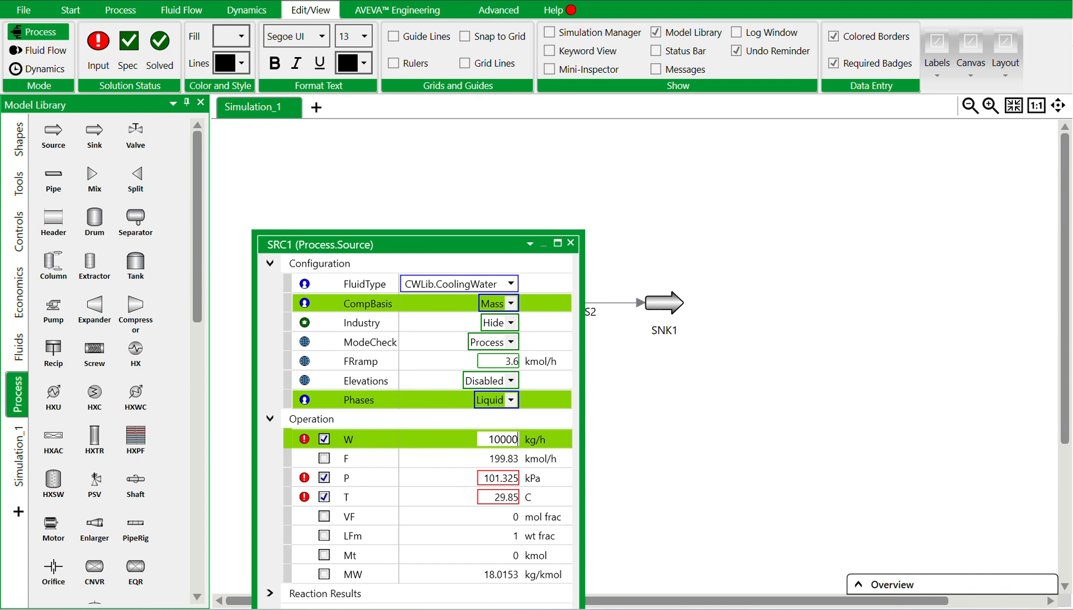
pyautogui.press('Return')
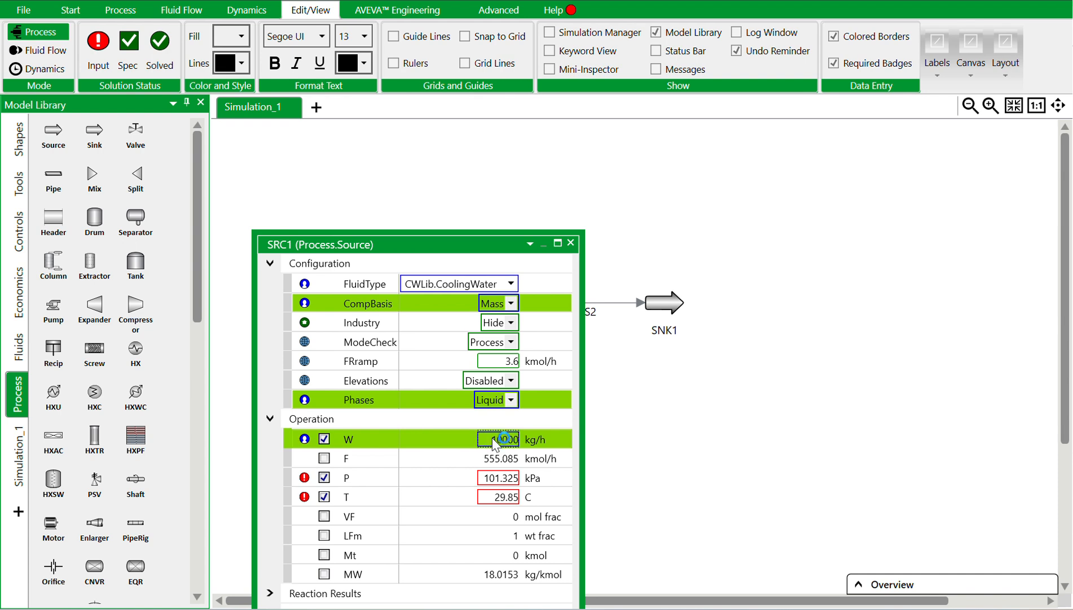
# Change the source's pressure unit to bar (gauge) and set its pressure P to 2 bar (gauge).
pyautogui.click(496, 478)
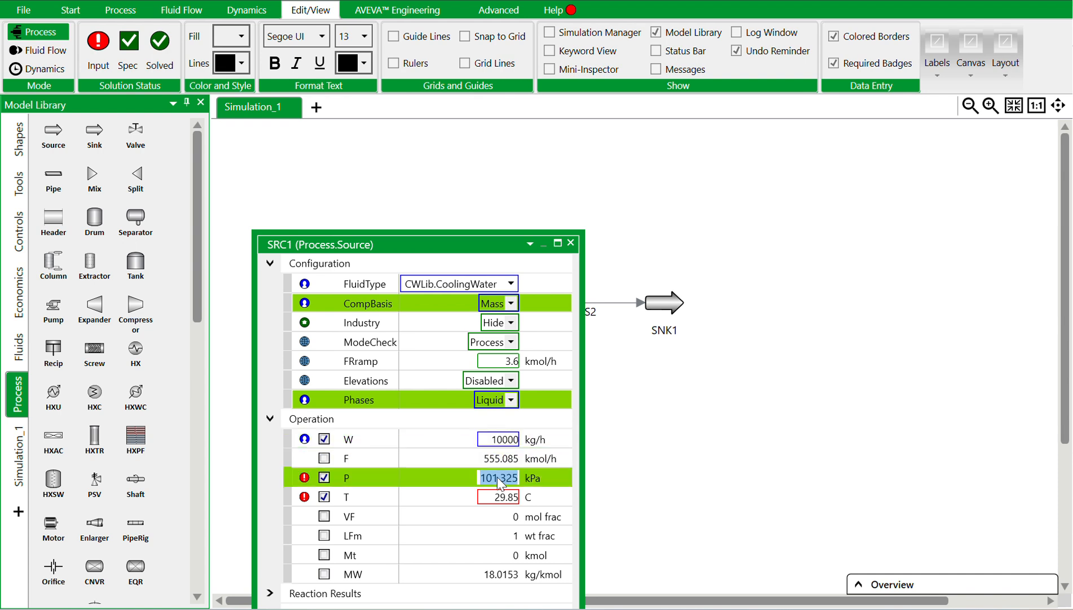
pyautogui.click(564, 478)
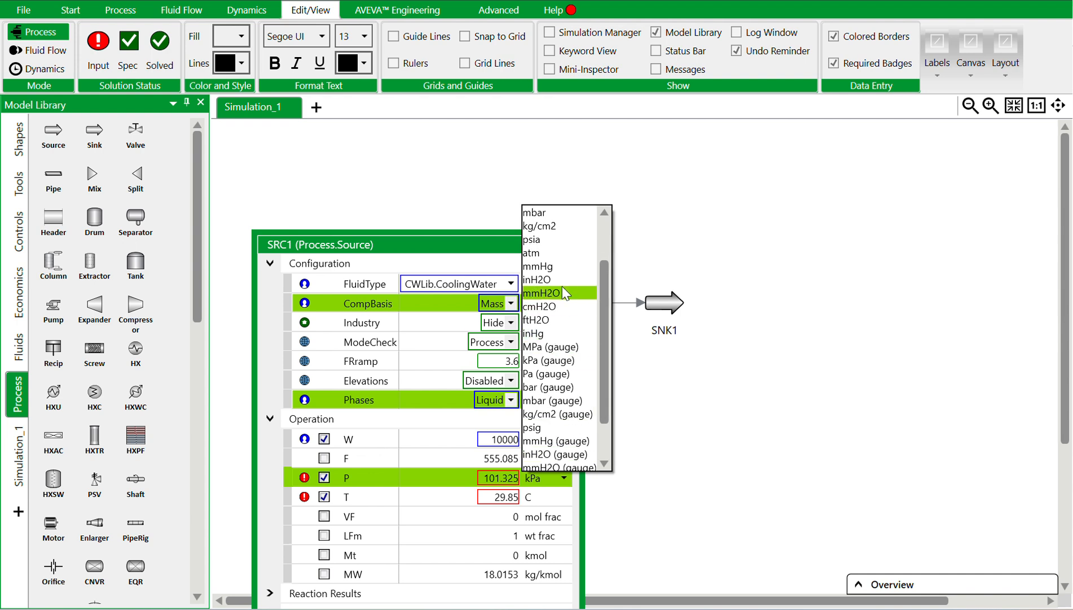
pyautogui.click(570, 387)
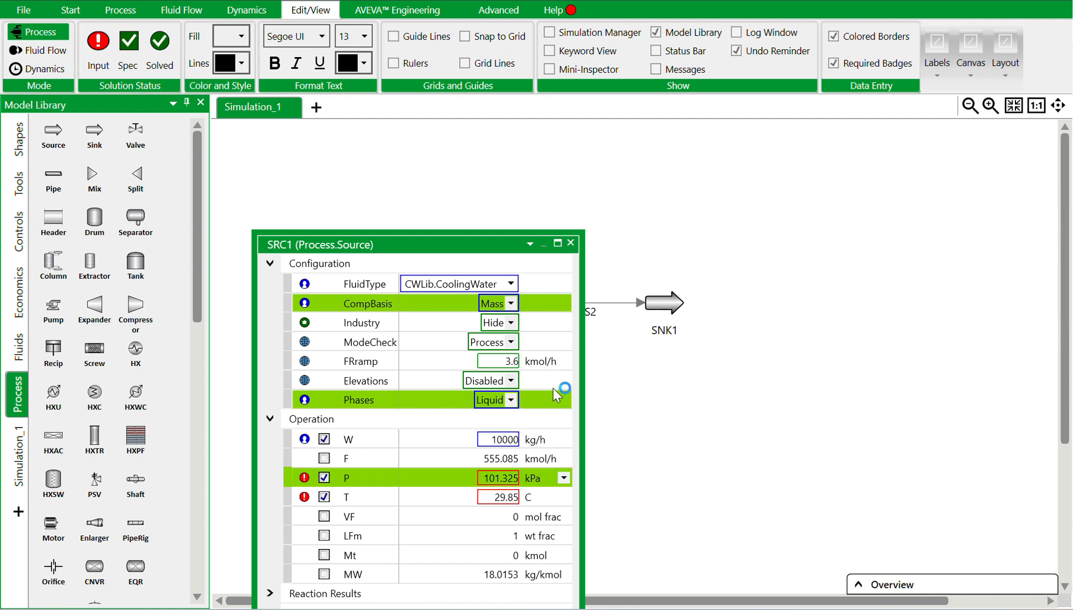
pyautogui.click(504, 477)
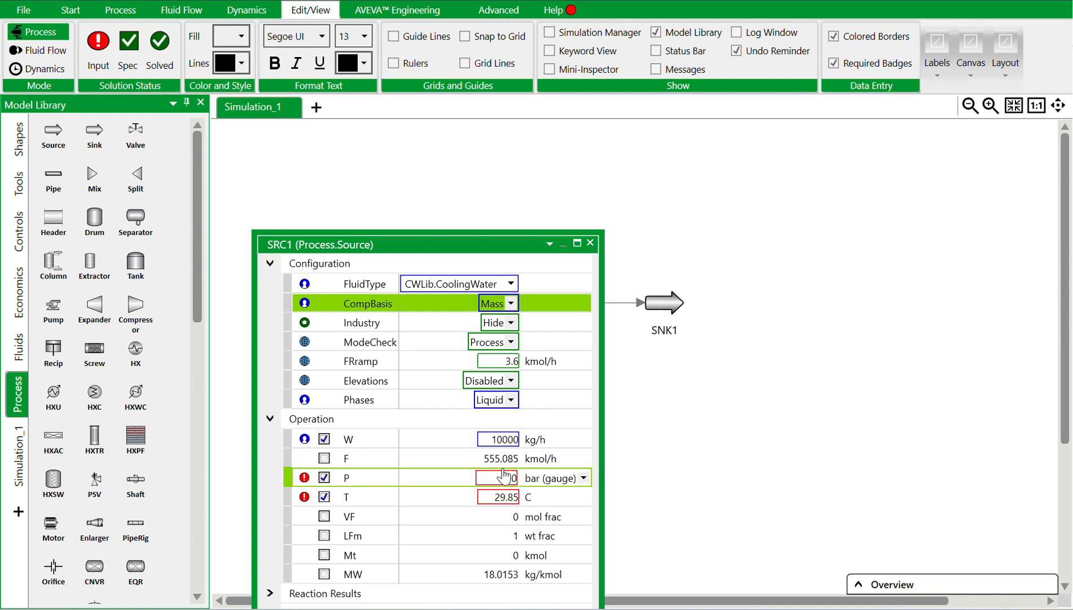
pyautogui.click(503, 476)
# Set the source's temperature T to 30 C and close the source's data window.
pyautogui.click(508, 497)
pyautogui.click(510, 497)
pyautogui.write('30')
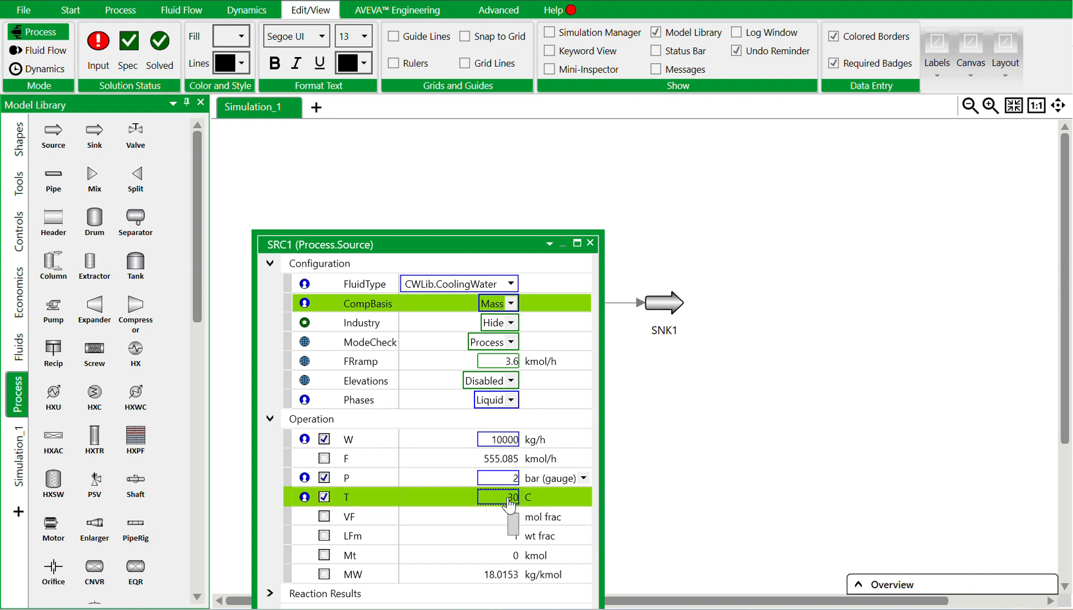
pyautogui.click(428, 477)
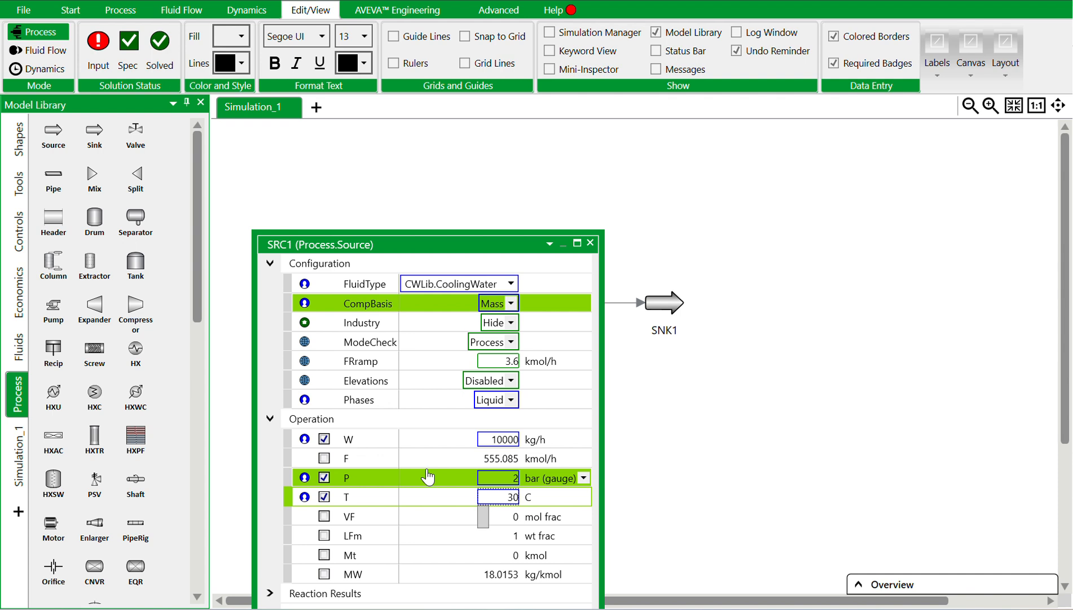
pyautogui.click(591, 243)
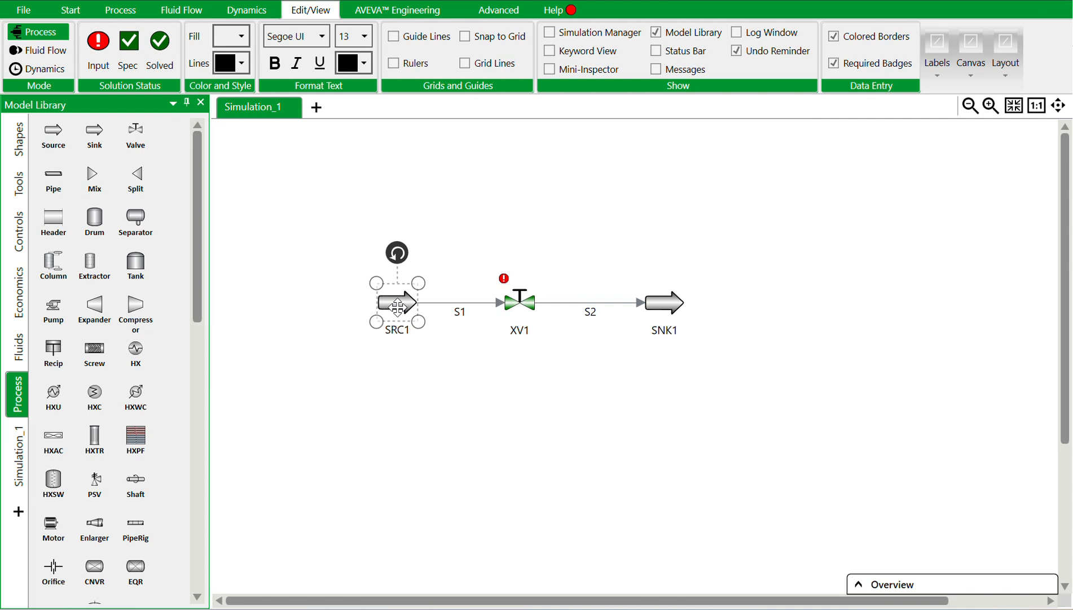
# In the configuration of valve XV1, set ModeCheck to Process, FlowType to Incompressible and Phases to Liquid.
pyautogui.click(522, 305)
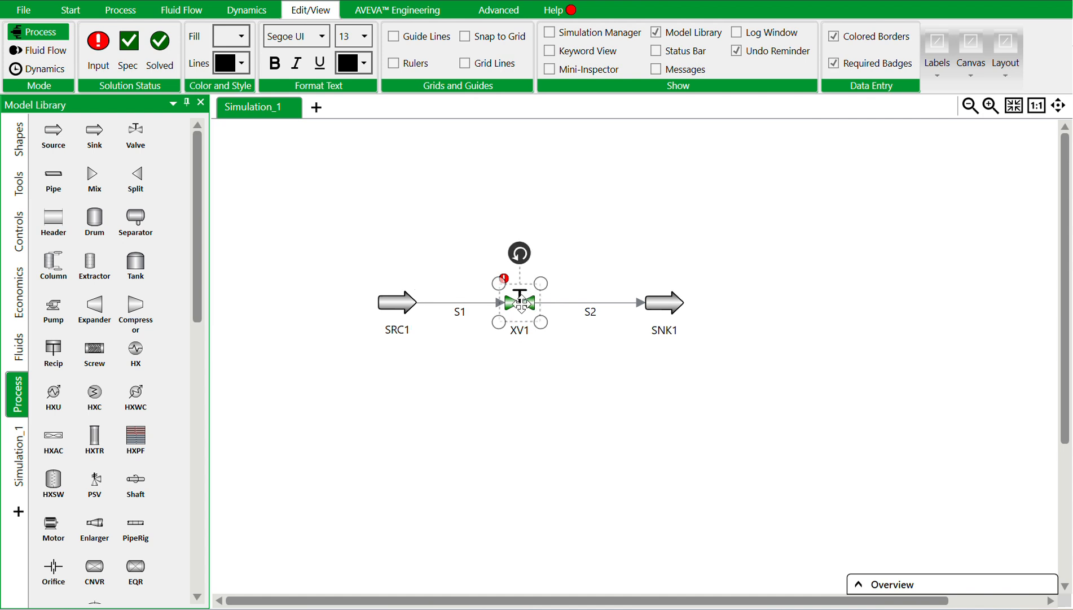
pyautogui.doubleClick(522, 305)
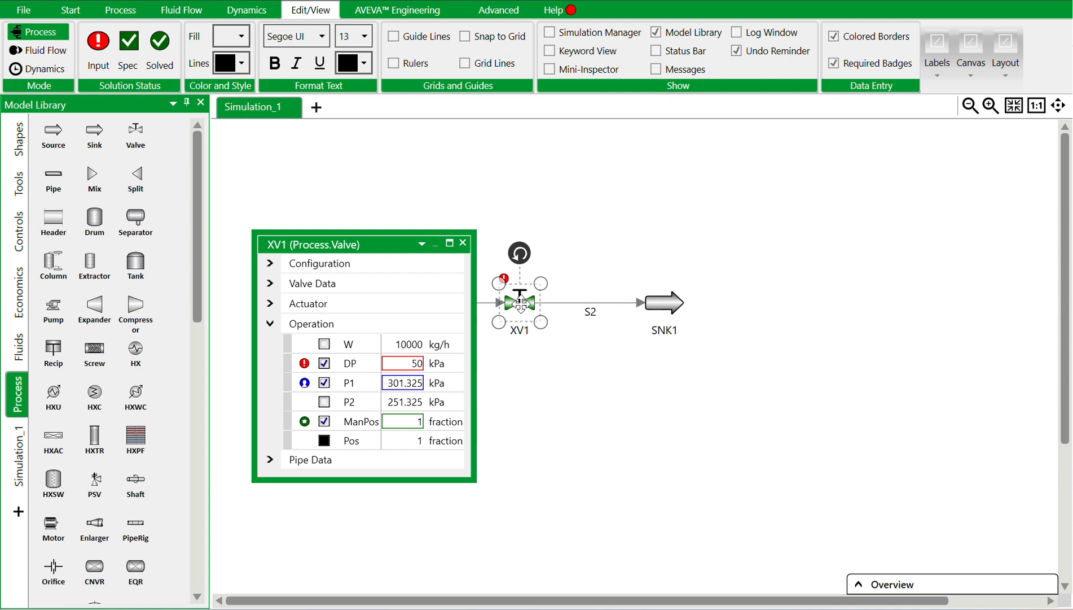
pyautogui.click(270, 263)
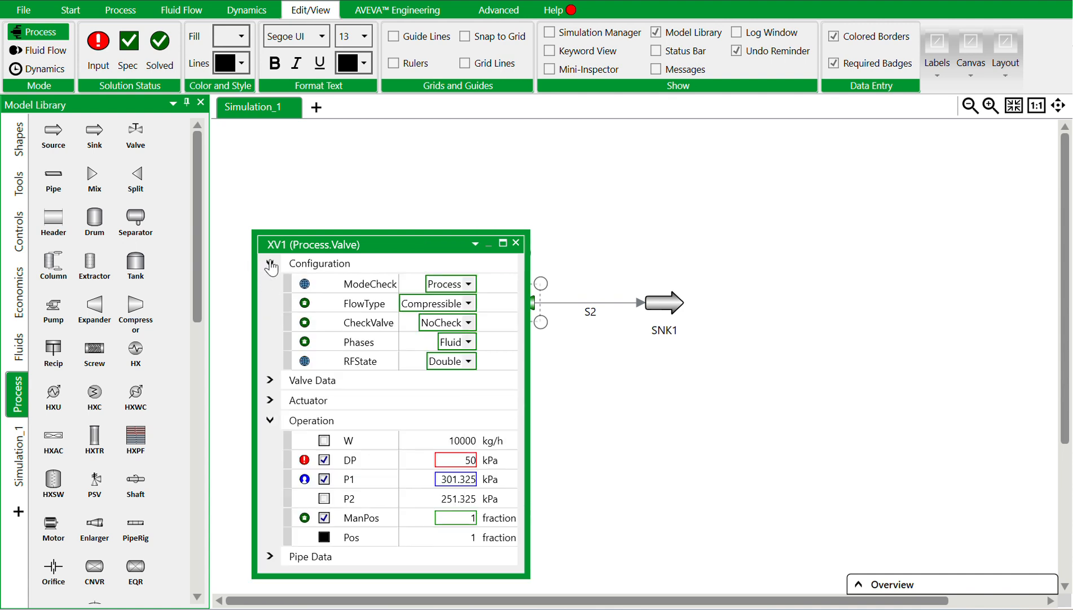
pyautogui.click(467, 285)
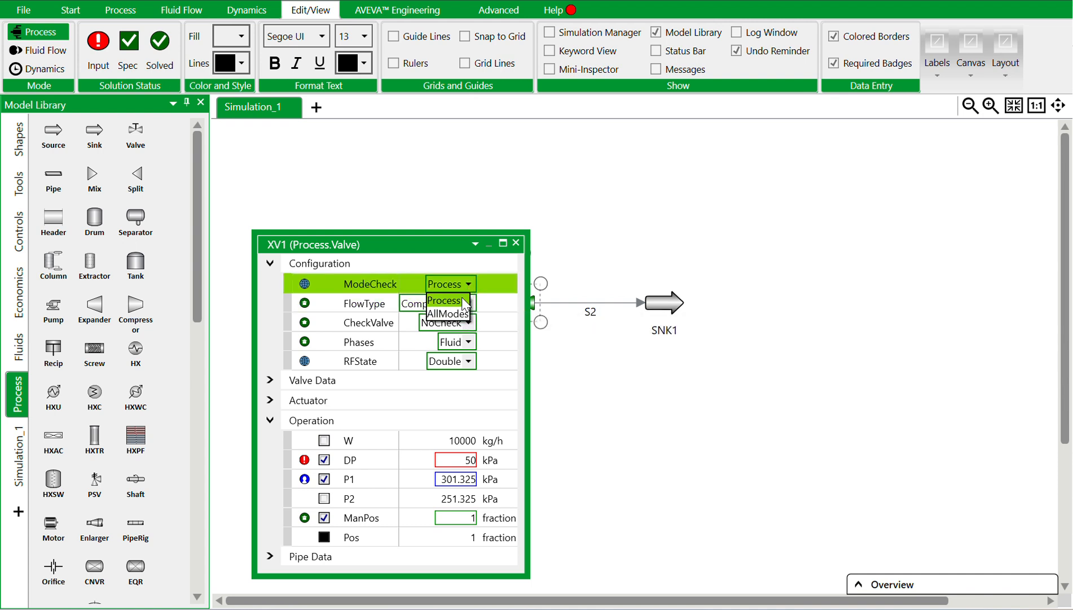
pyautogui.click(466, 301)
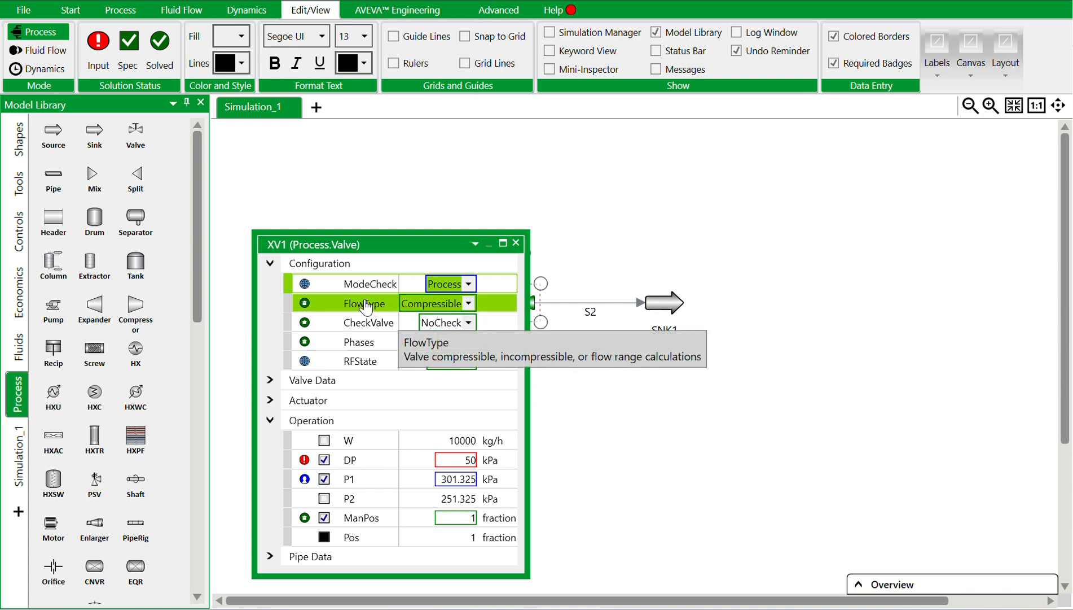
pyautogui.click(469, 305)
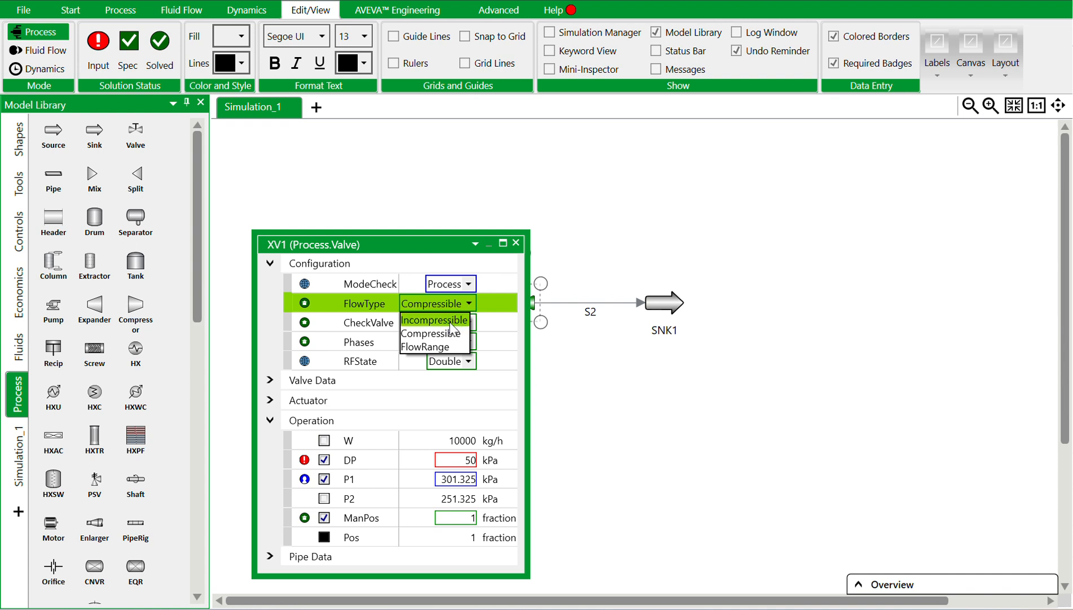
pyautogui.click(450, 320)
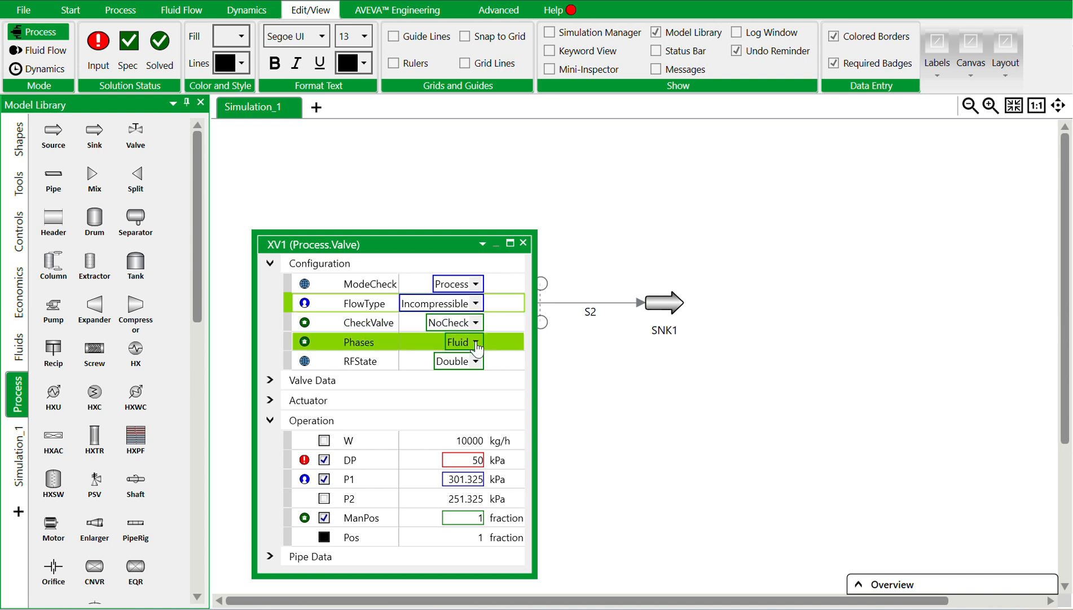
pyautogui.click(477, 343)
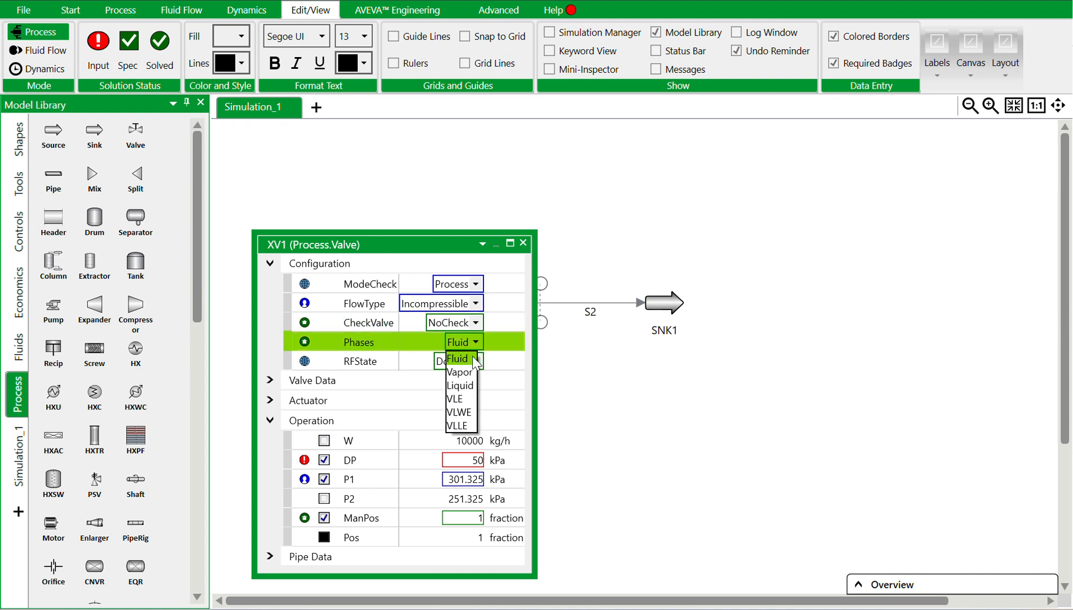
pyautogui.click(471, 387)
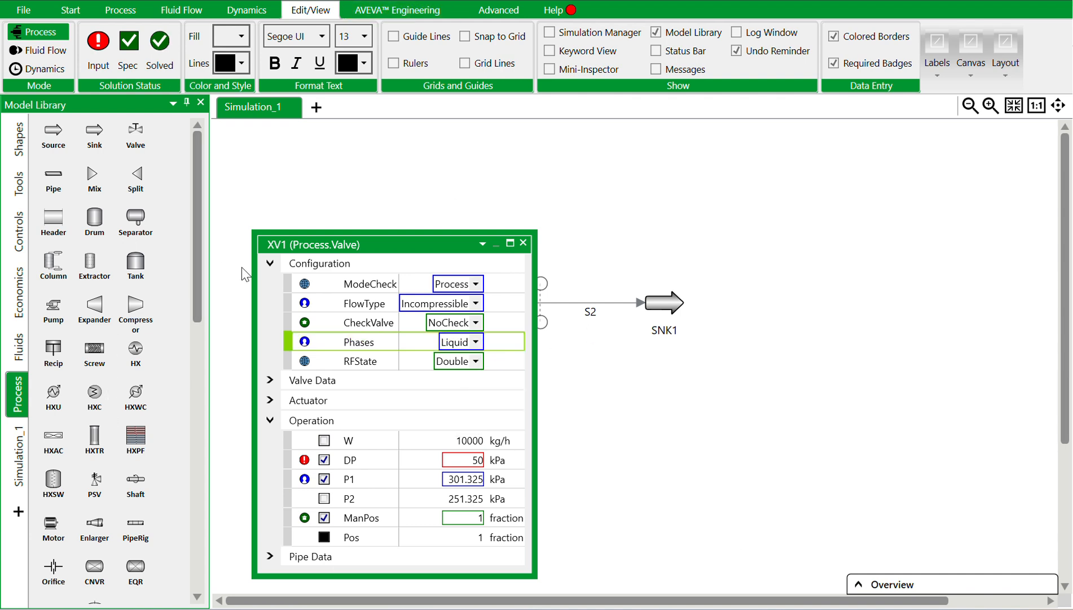
# Collapse the valve's Configuration section, expand Valve Data and set the valve characteristic Char to Linear.
pyautogui.click(269, 263)
pyautogui.click(271, 284)
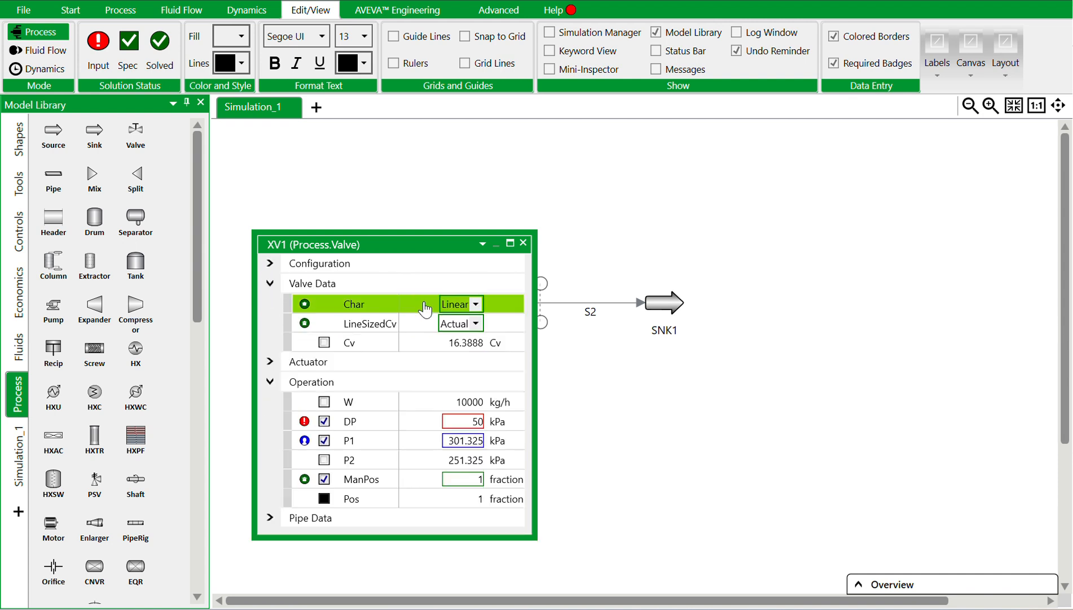
pyautogui.click(477, 306)
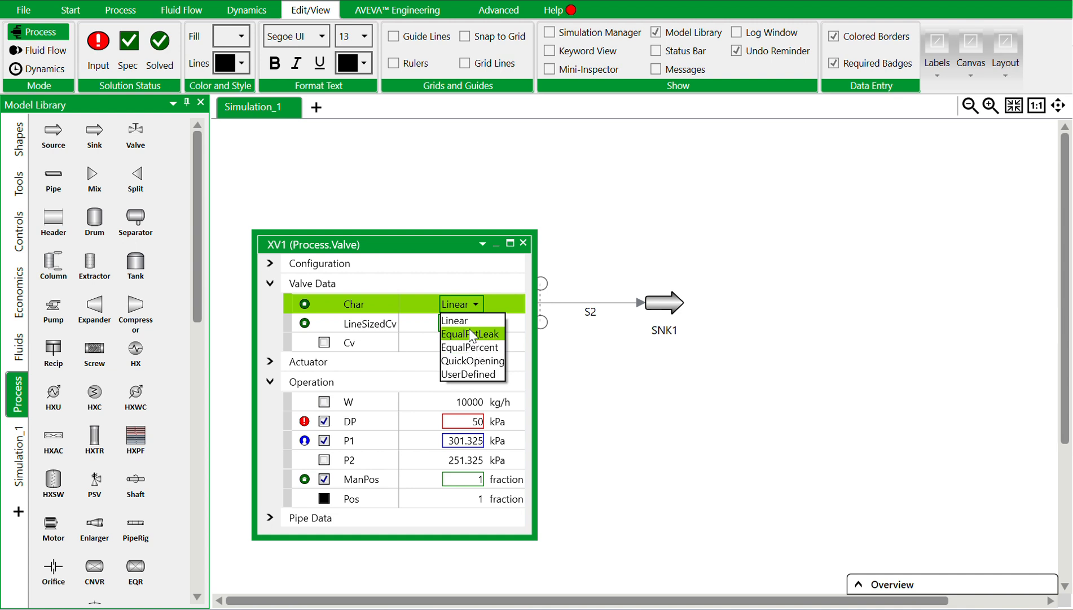
pyautogui.click(469, 330)
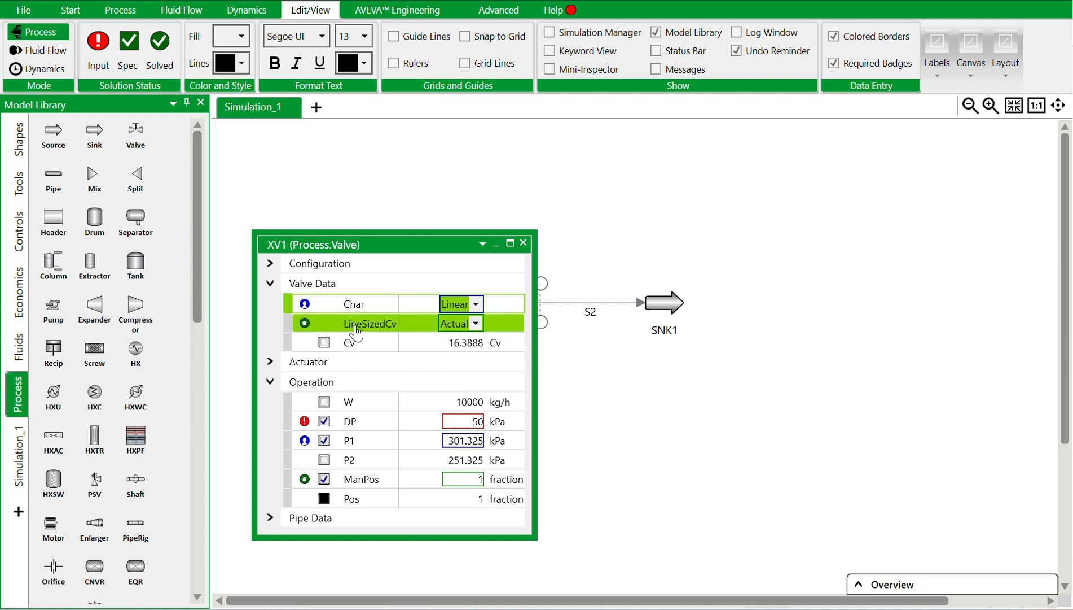
# Change the unit of the valve's DP to bar, confirm its value of 0.5 and close the valve's data window.
pyautogui.moveTo(356, 333)
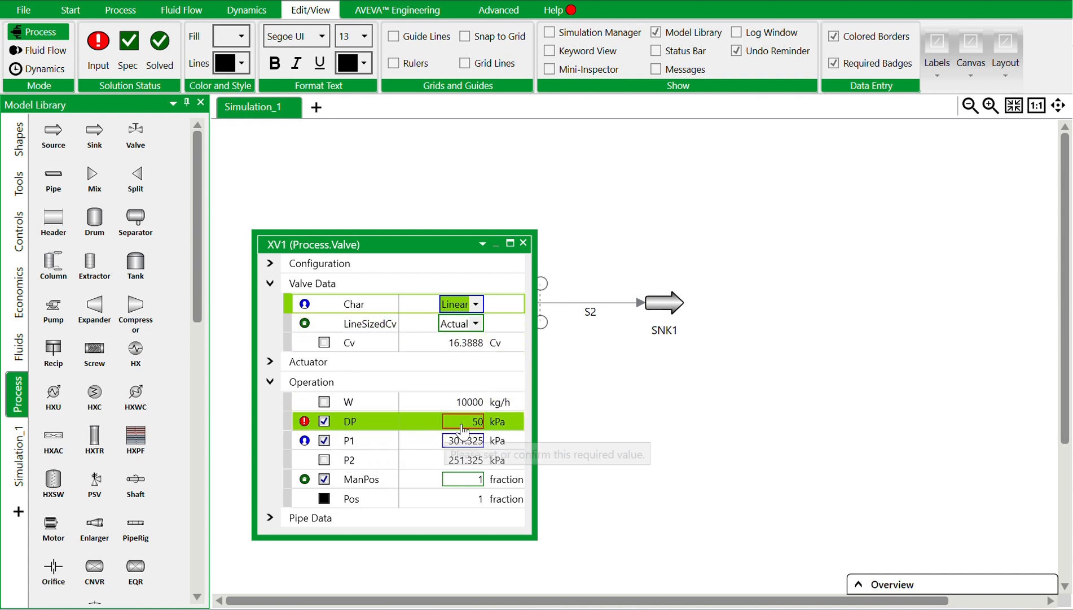
pyautogui.click(513, 421)
pyautogui.click(514, 422)
pyautogui.click(516, 481)
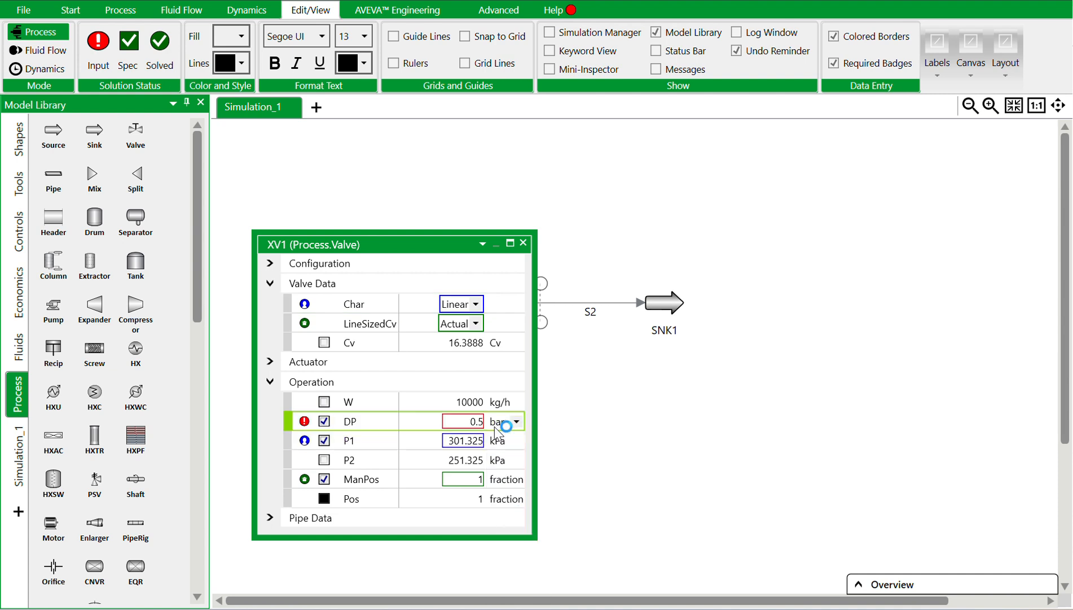
pyautogui.click(462, 427)
pyautogui.press('Return')
pyautogui.click(464, 440)
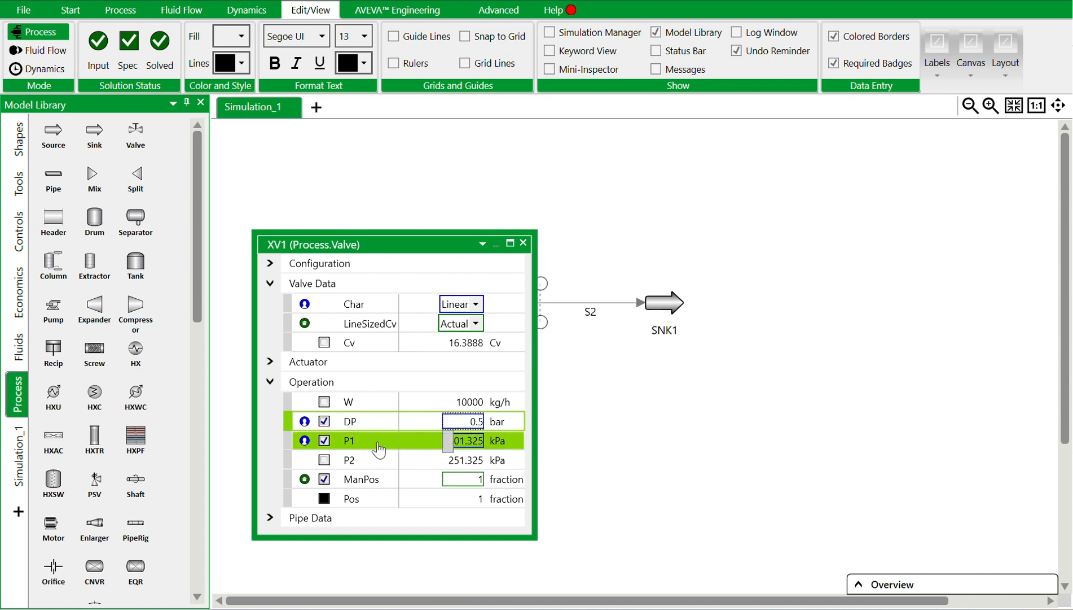
pyautogui.press('Return')
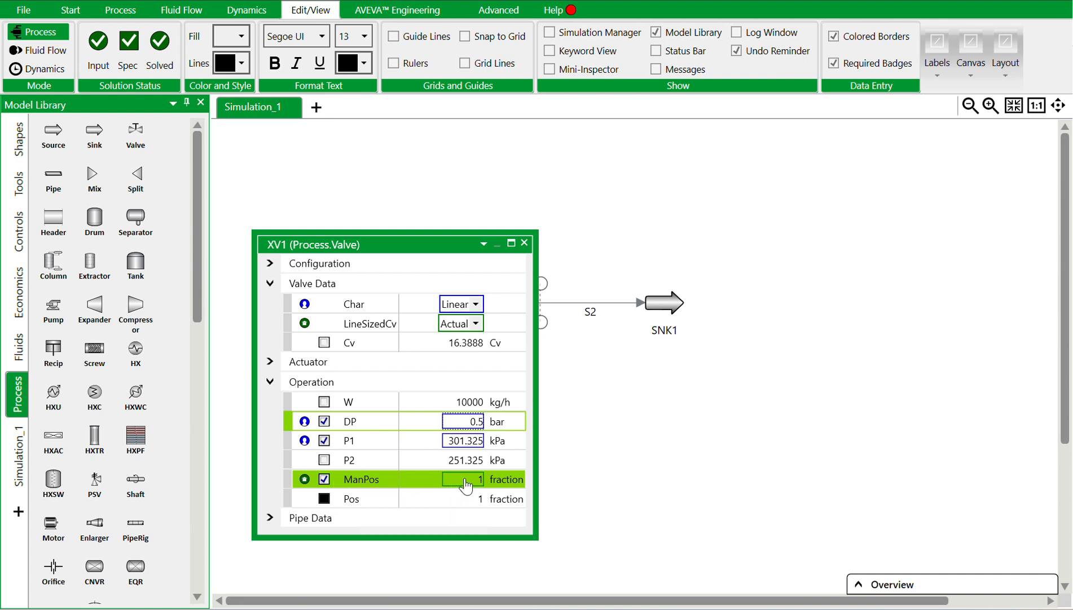
pyautogui.click(524, 243)
pyautogui.click(563, 369)
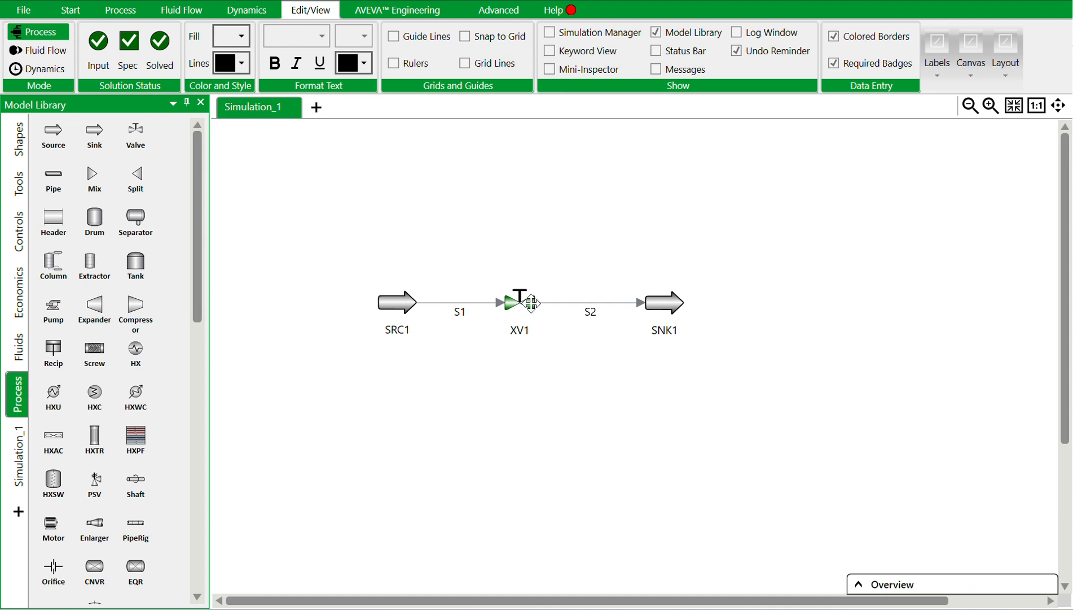
# Place the sink's volumetric flow Q on the canvas beside SNK1 and change its unit to m3/h.
pyautogui.doubleClick(656, 305)
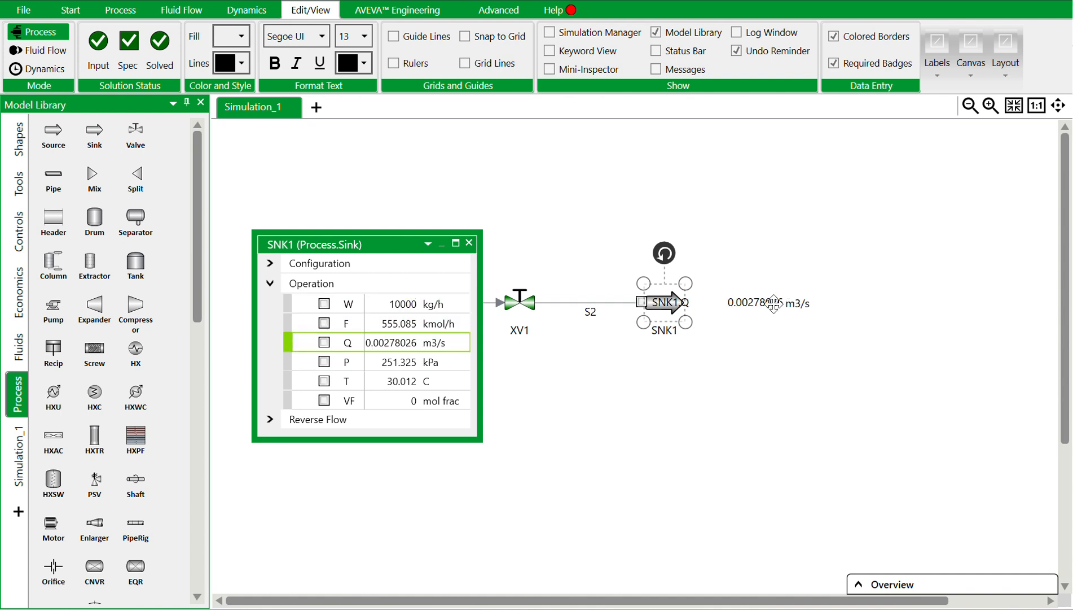
pyautogui.click(754, 307)
pyautogui.moveTo(754, 306); pyautogui.dragTo(850, 319)
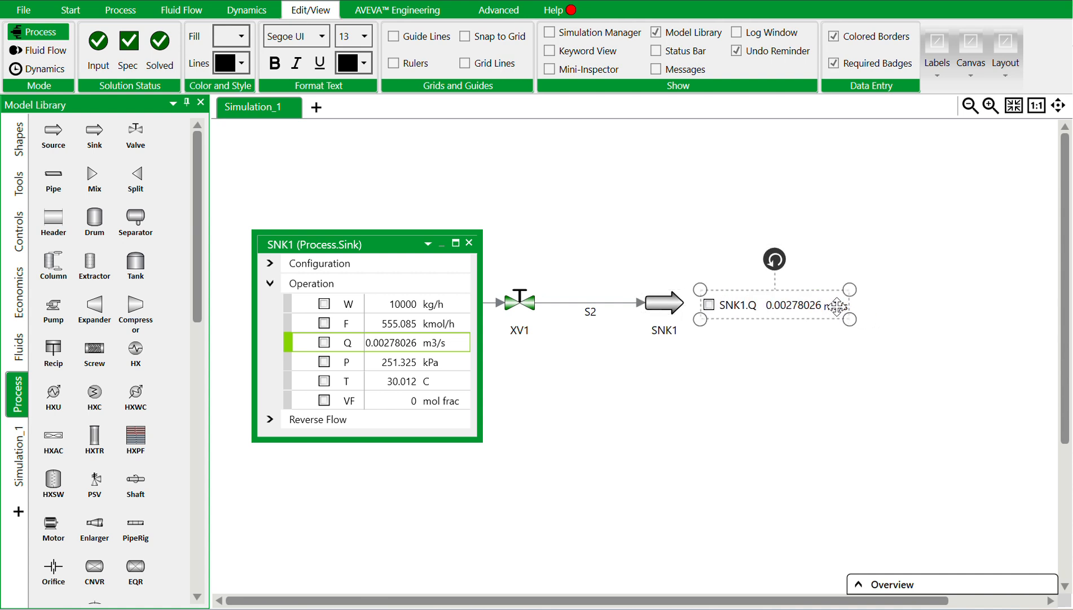
pyautogui.click(463, 344)
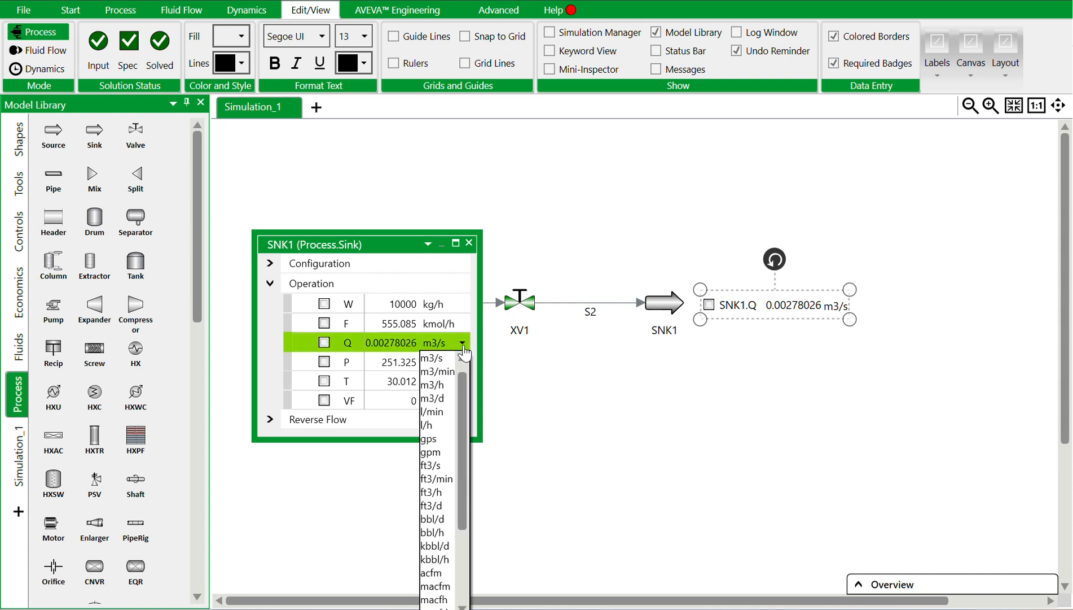
pyautogui.click(445, 388)
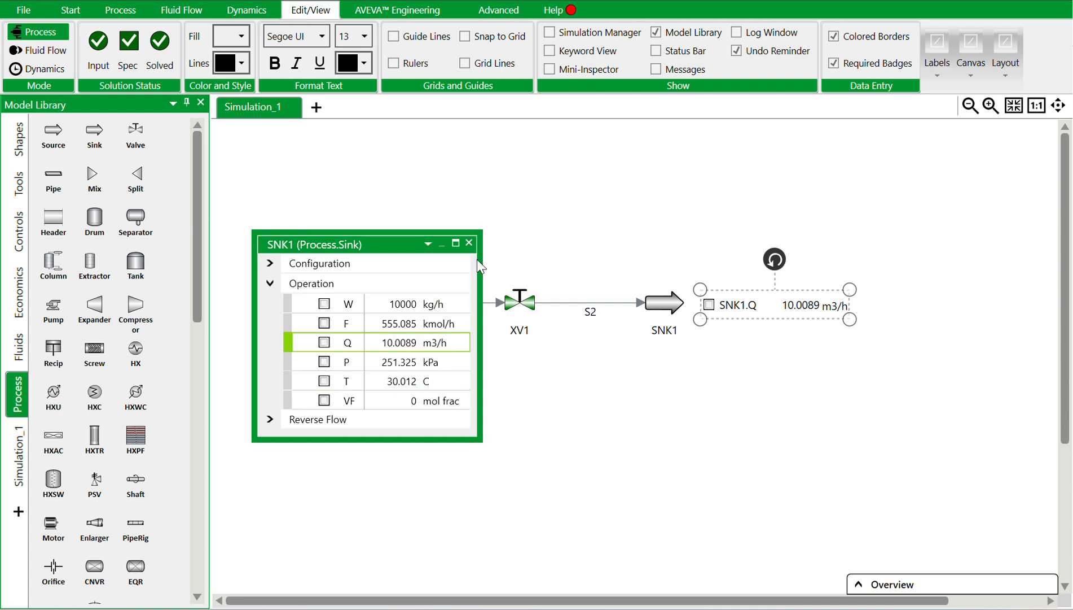
pyautogui.click(470, 243)
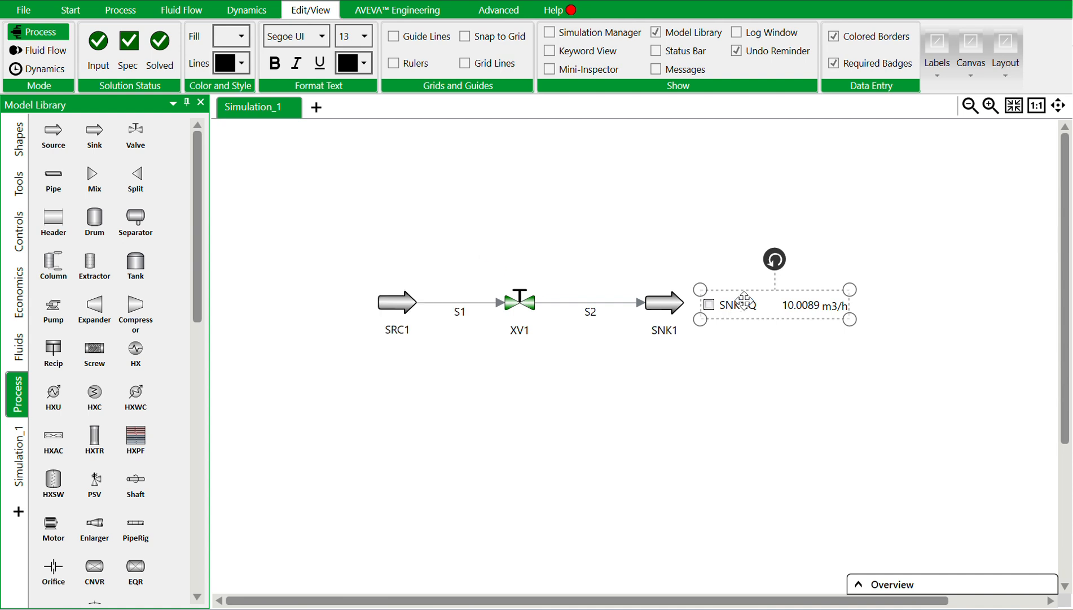
pyautogui.click(786, 368)
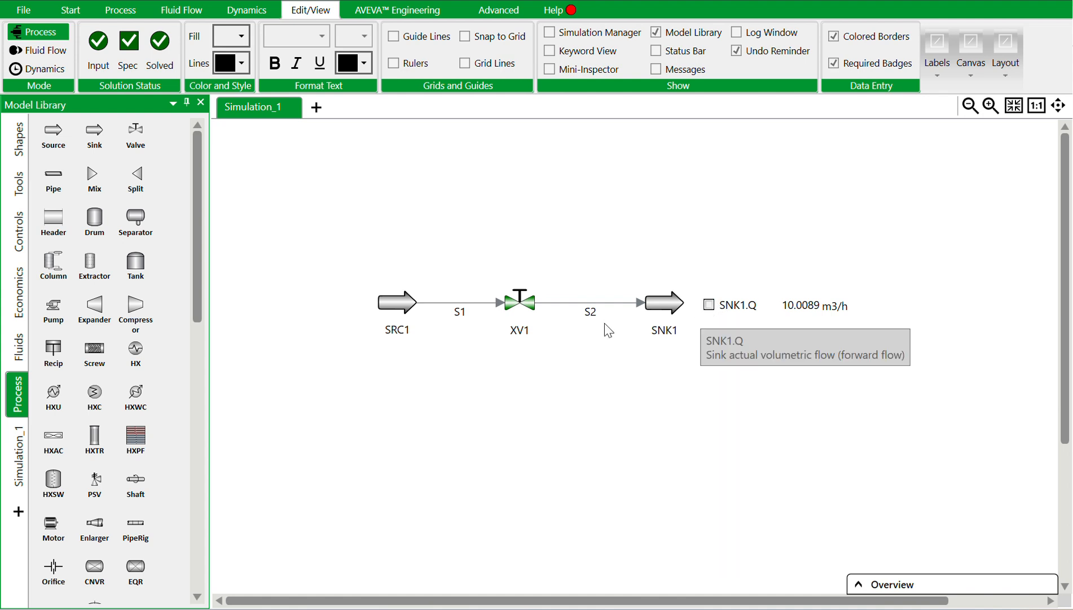
# Place the DP, ManPos and Cv variables of valve XV1 on the canvas above it and close the valve's data window.
pyautogui.doubleClick(524, 309)
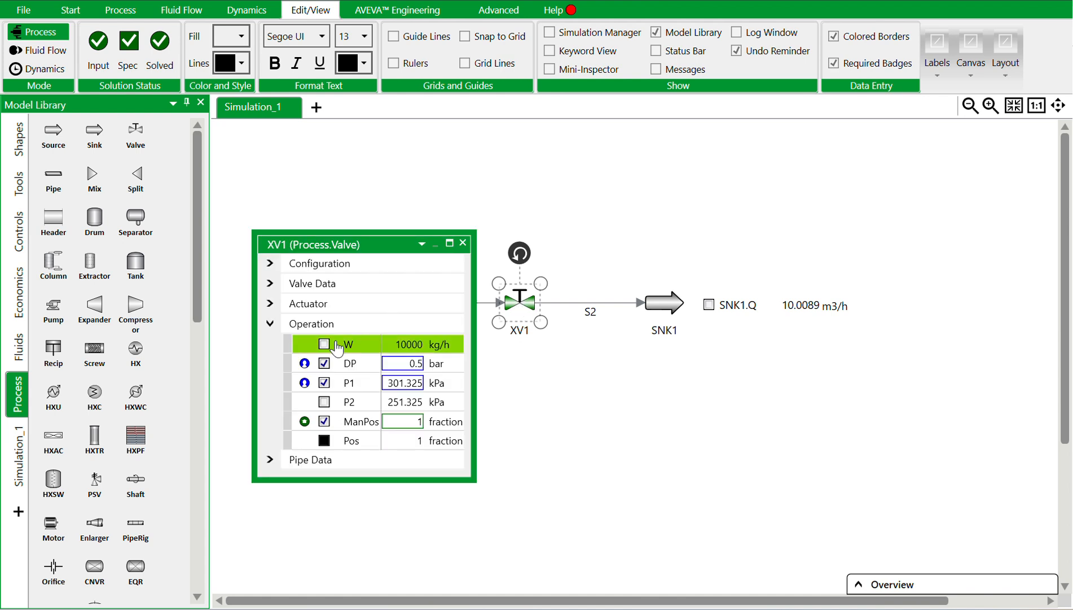
pyautogui.moveTo(346, 366); pyautogui.dragTo(380, 269)
pyautogui.moveTo(473, 214); pyautogui.dragTo(505, 192)
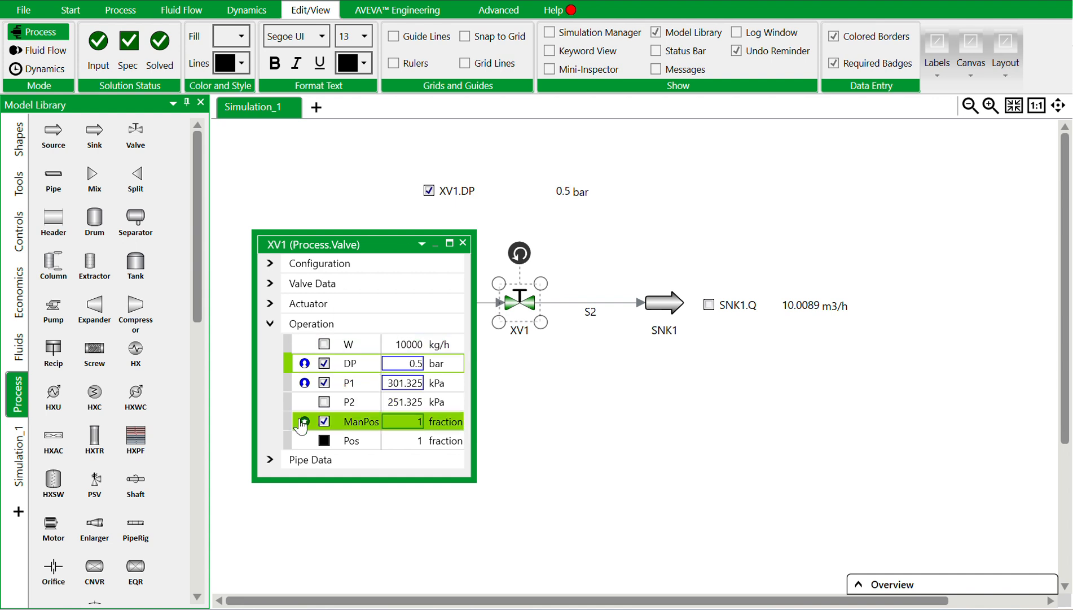
pyautogui.moveTo(345, 430); pyautogui.dragTo(471, 151)
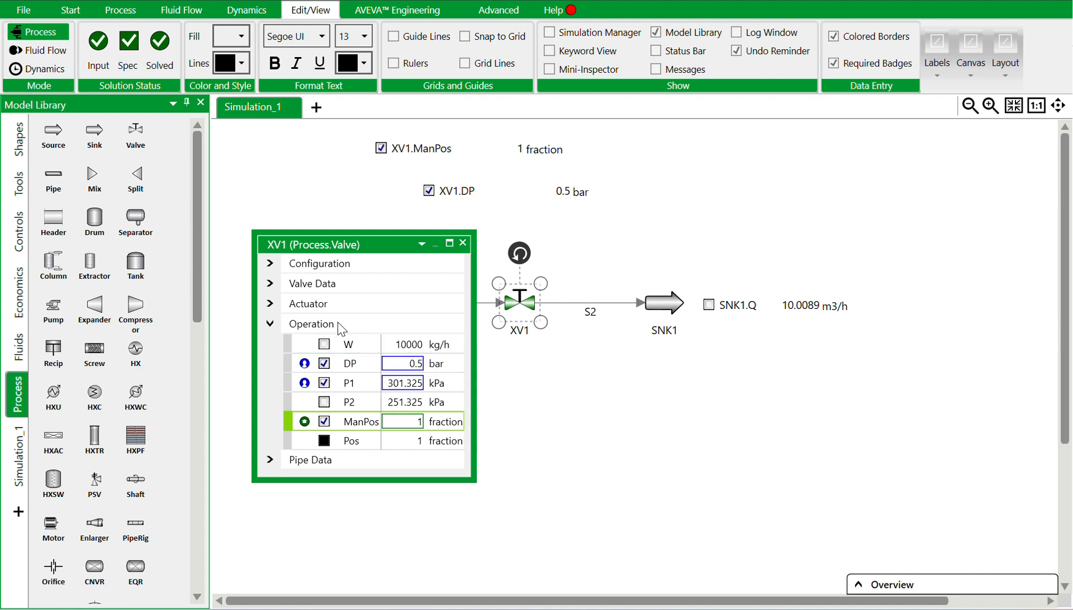
pyautogui.click(270, 288)
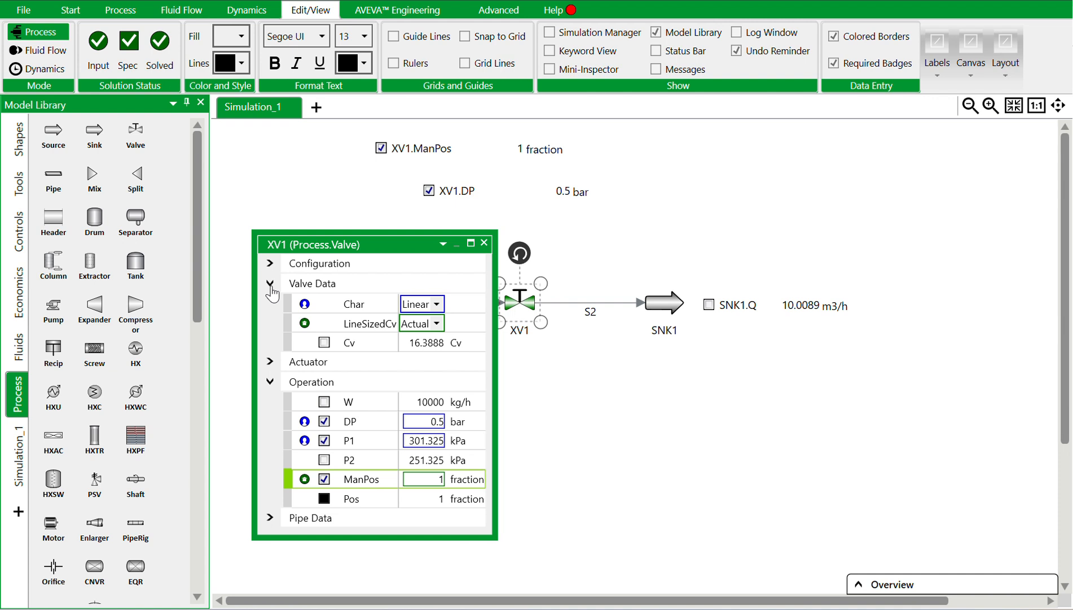
pyautogui.moveTo(508, 209); pyautogui.dragTo(462, 190)
pyautogui.click(483, 244)
# Stack the valve's ManPos, DP and Cv labels together and move the group down to just above the valve.
pyautogui.click(428, 148)
pyautogui.moveTo(429, 148); pyautogui.dragTo(483, 163)
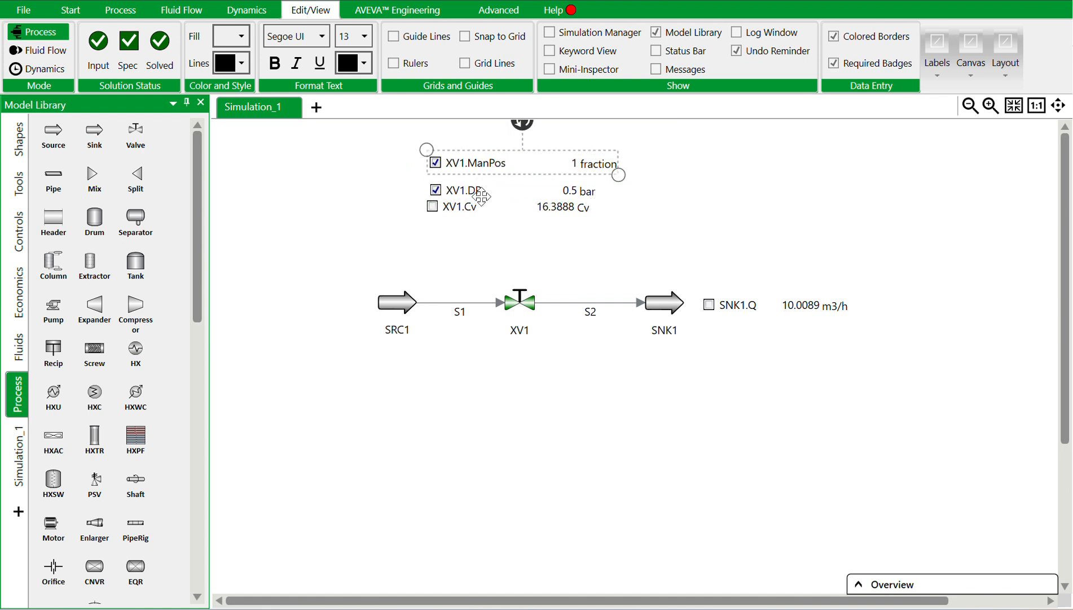
pyautogui.moveTo(468, 207)
pyautogui.mouseDown()
pyautogui.moveTo(481, 210)
pyautogui.moveTo(453, 213)
pyautogui.mouseUp()
pyautogui.moveTo(395, 140); pyautogui.dragTo(627, 270)
pyautogui.moveTo(499, 184); pyautogui.dragTo(522, 239)
pyautogui.click(506, 395)
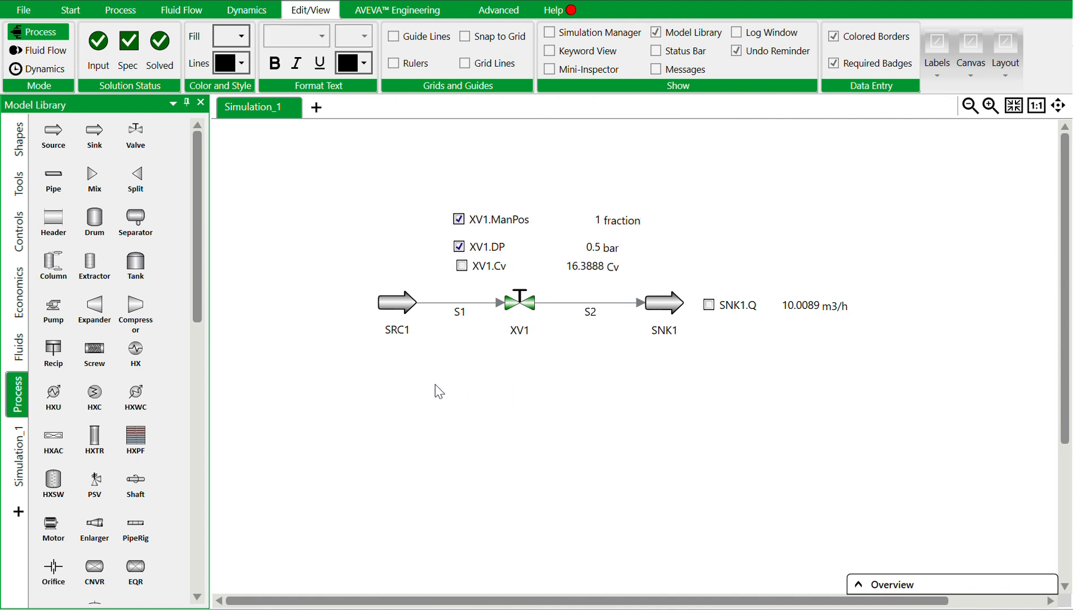
# Place the source's mass flow W on the canvas below SRC1 and close the source's data window.
pyautogui.doubleClick(397, 304)
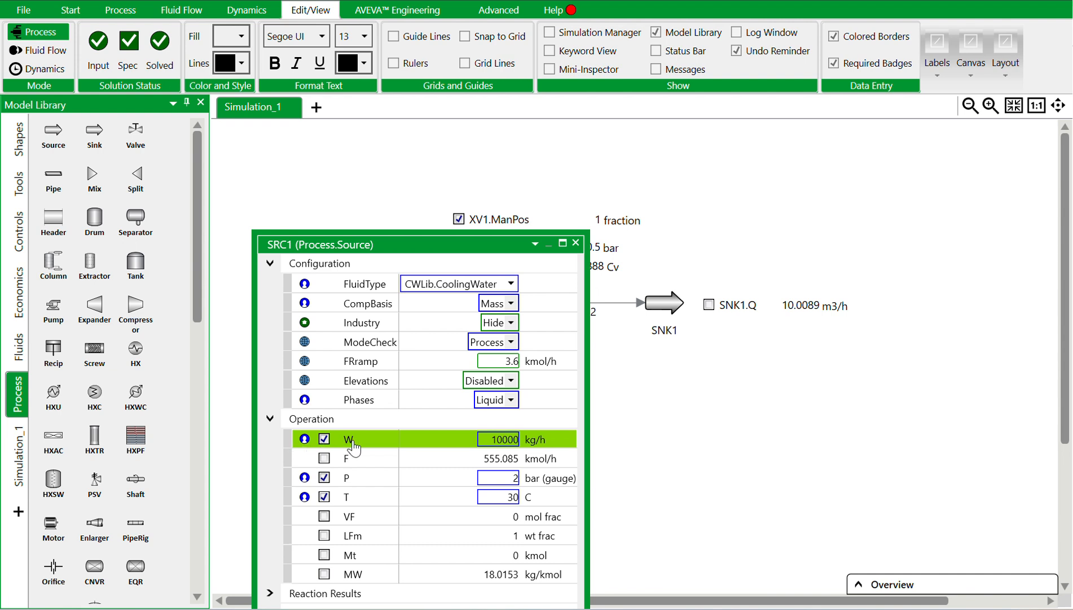
pyautogui.moveTo(707, 435); pyautogui.dragTo(316, 366)
pyautogui.click(576, 242)
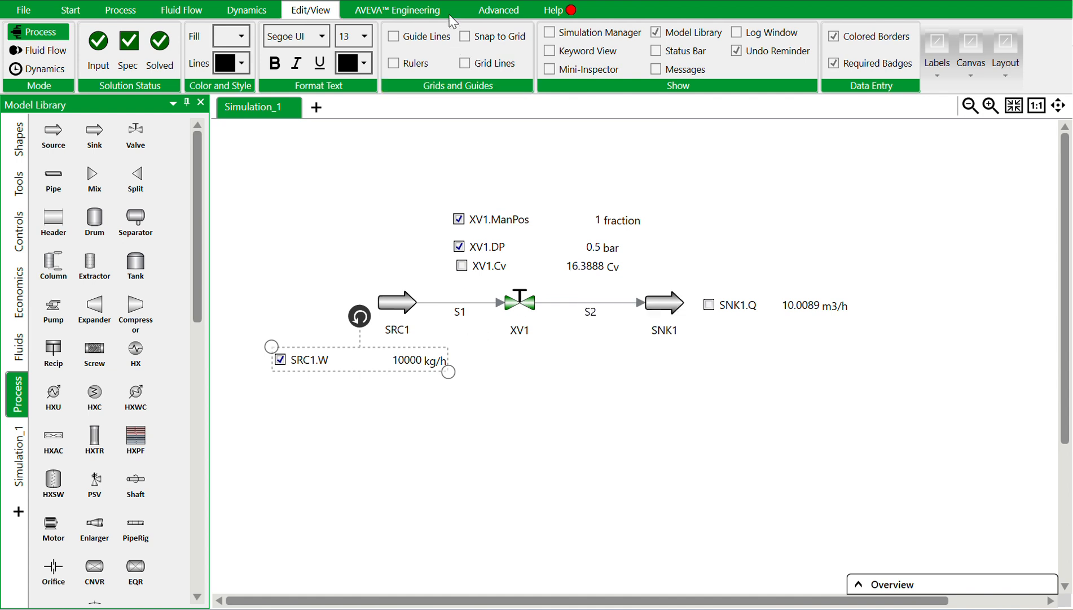
# Rename the source as Feed, the valve as Control_valve and the sink as Out on the flowsheet.
pyautogui.doubleClick(401, 332)
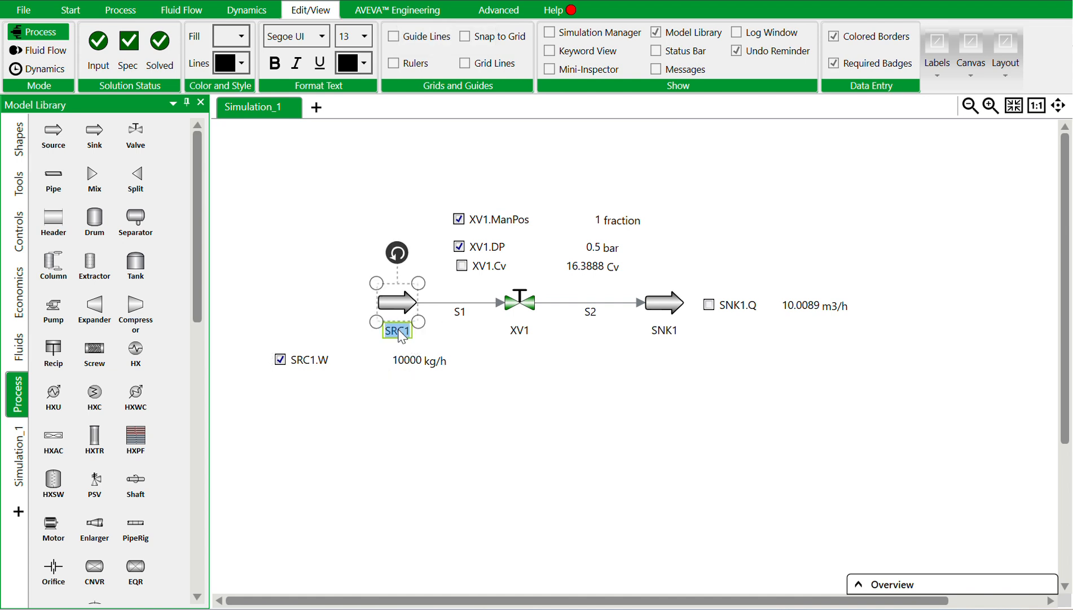
pyautogui.write('Feed')
pyautogui.click(515, 405)
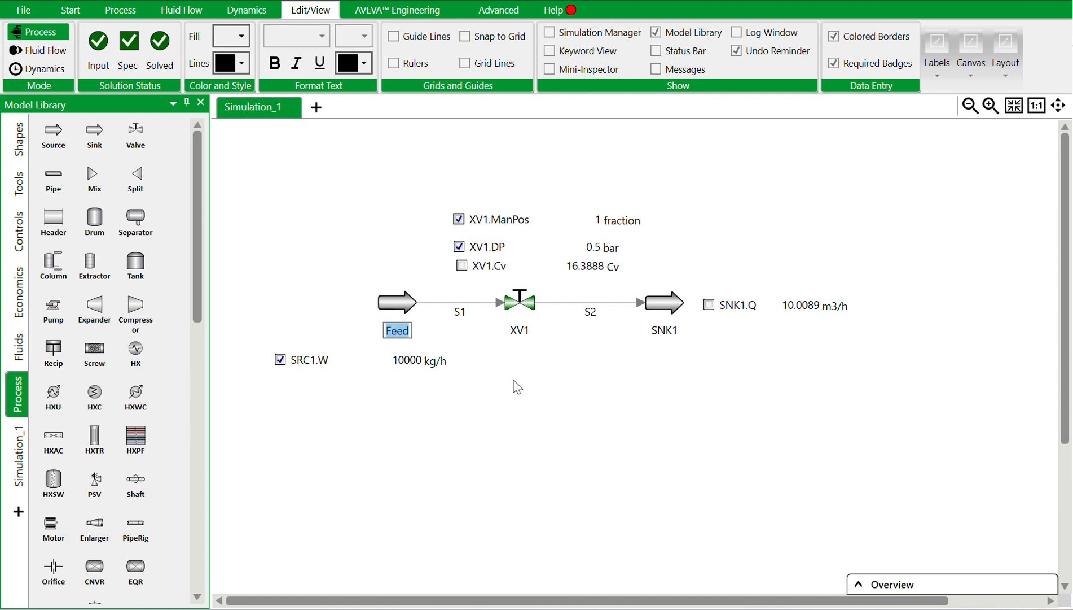
pyautogui.doubleClick(520, 332)
pyautogui.write('Control')
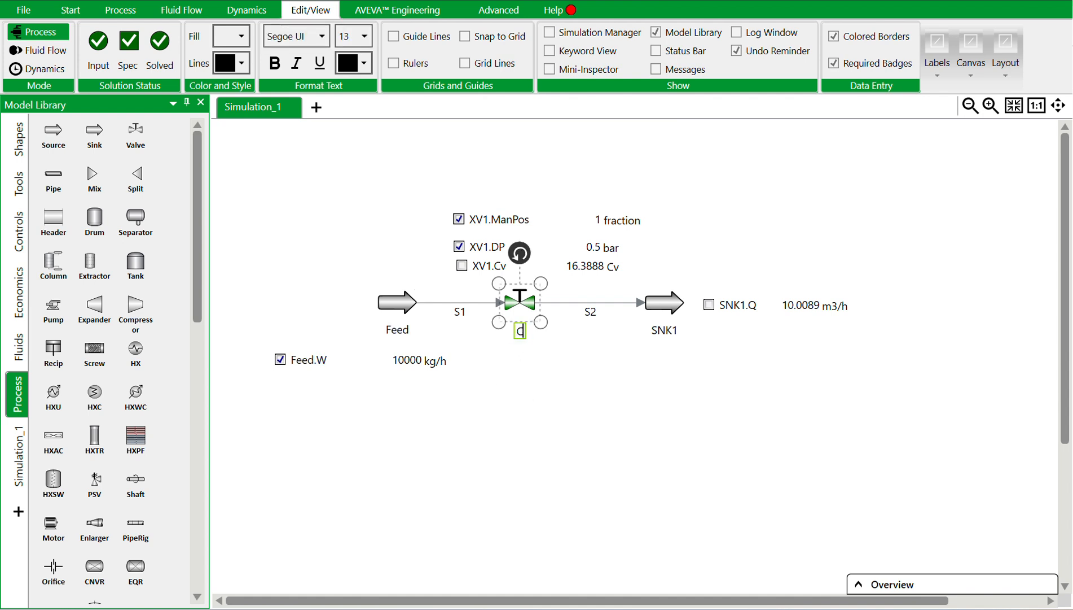
pyautogui.write('_valve')
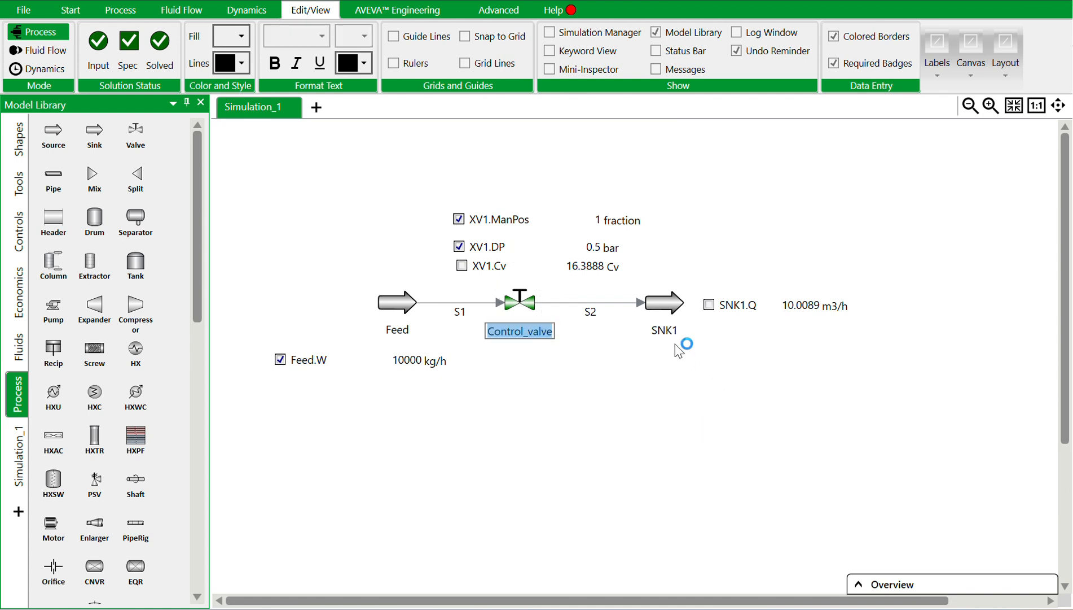
pyautogui.click(664, 329)
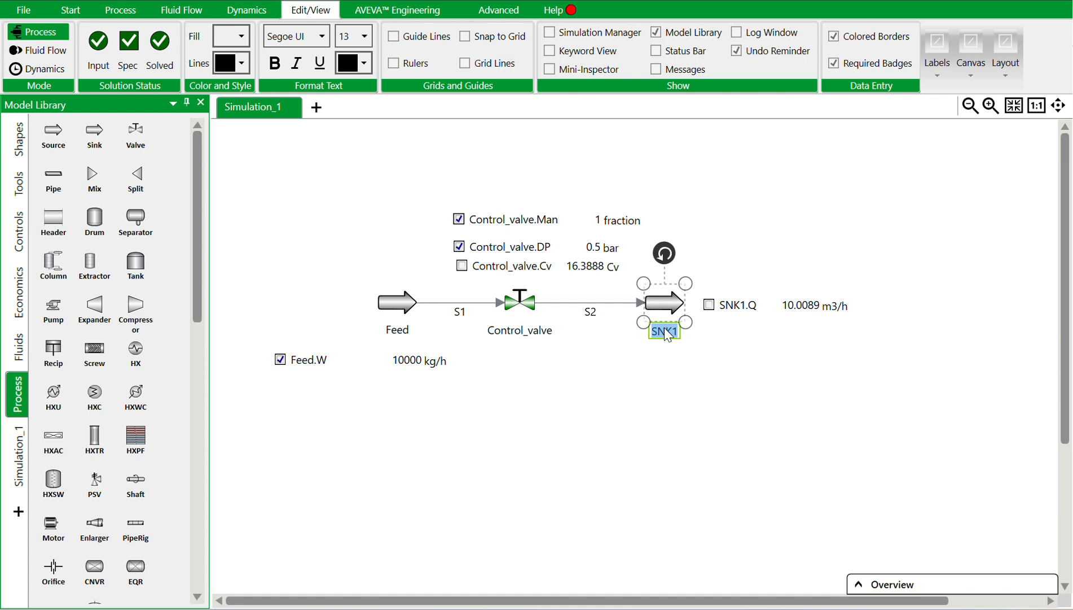
pyautogui.write('Out')
pyautogui.click(640, 404)
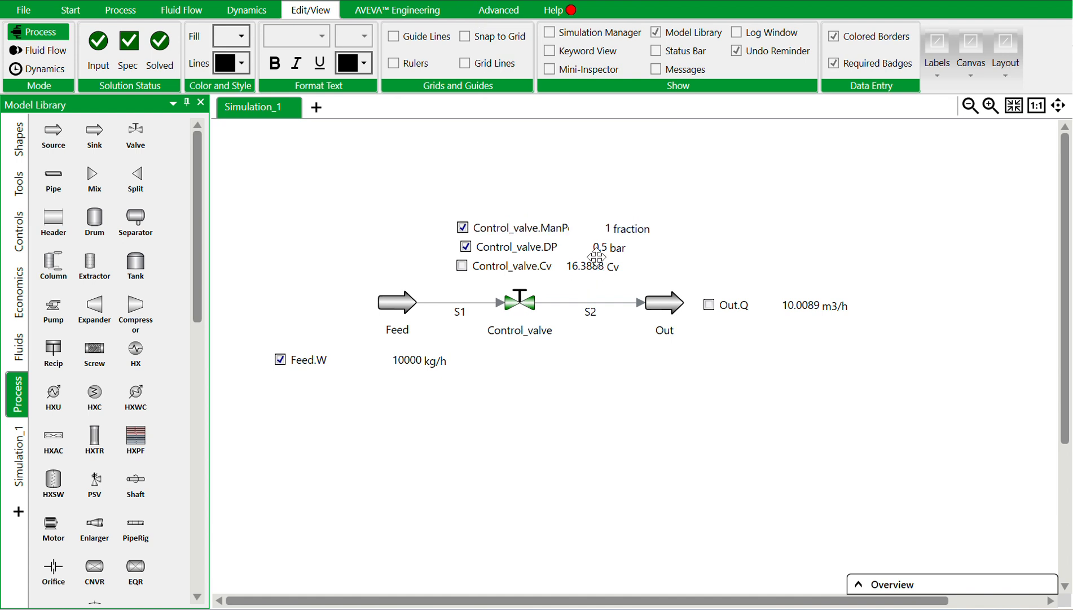
# Set the control valve's ManPos to 0.5 and its DP to 1 bar in the canvas labels.
pyautogui.click(610, 226)
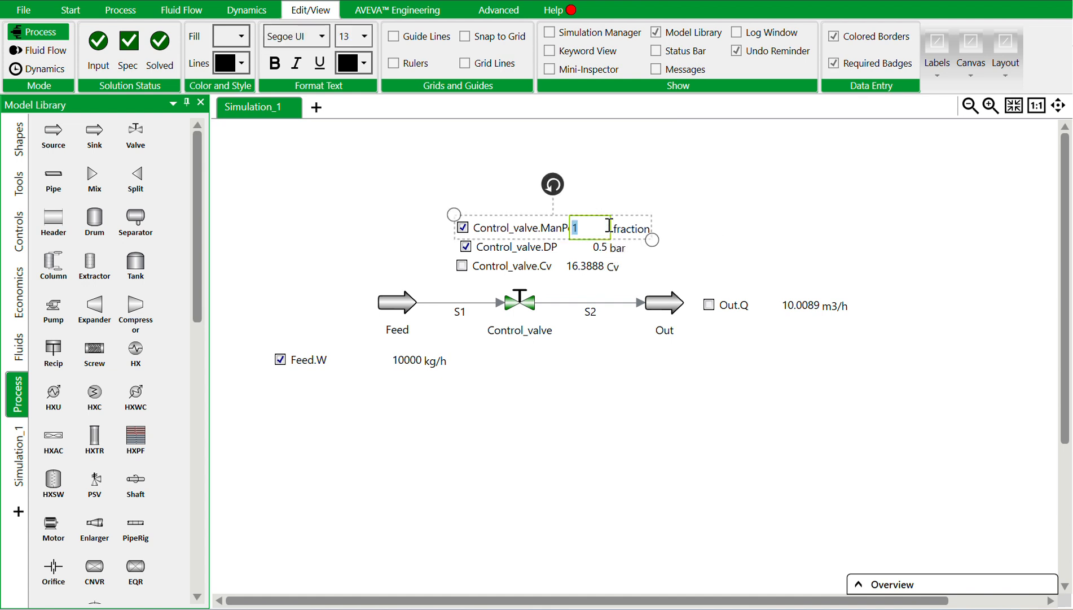
pyautogui.write('0.5')
pyautogui.press('Return')
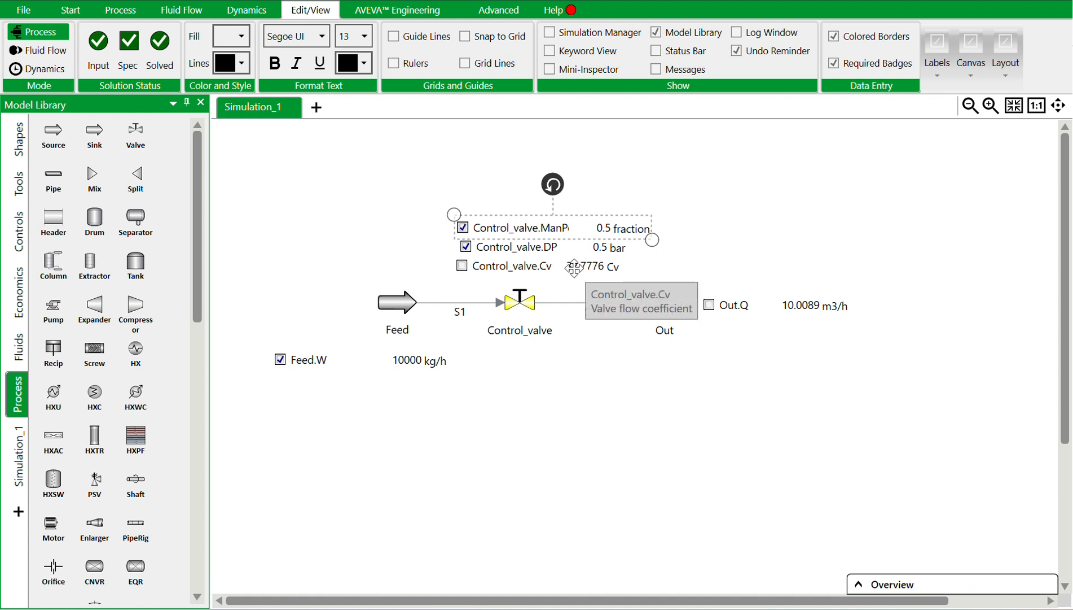
pyautogui.doubleClick(599, 246)
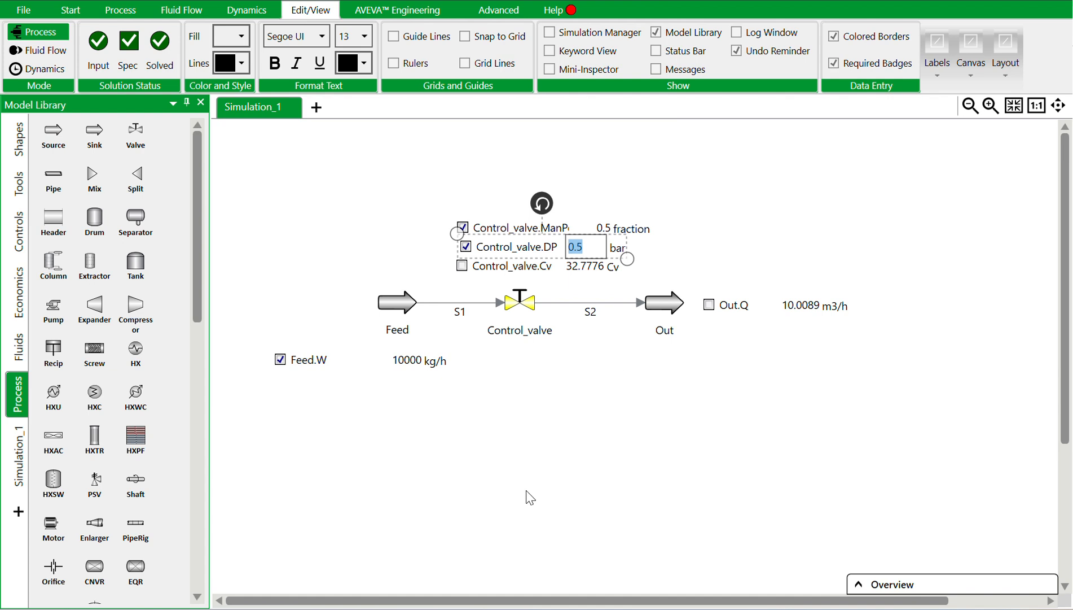
pyautogui.write('1')
pyautogui.press('Return')
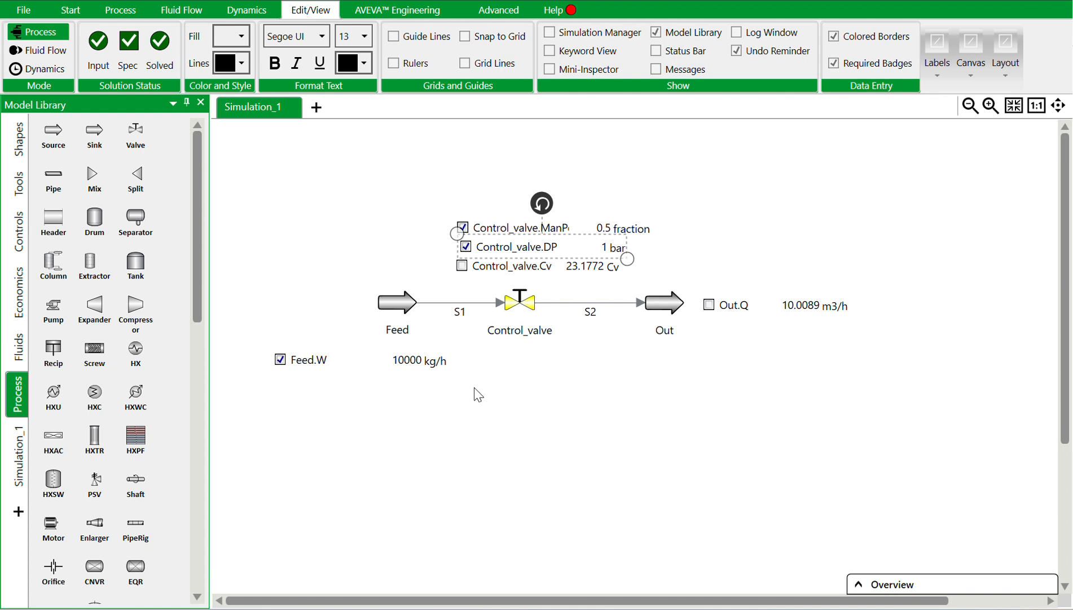
pyautogui.click(488, 390)
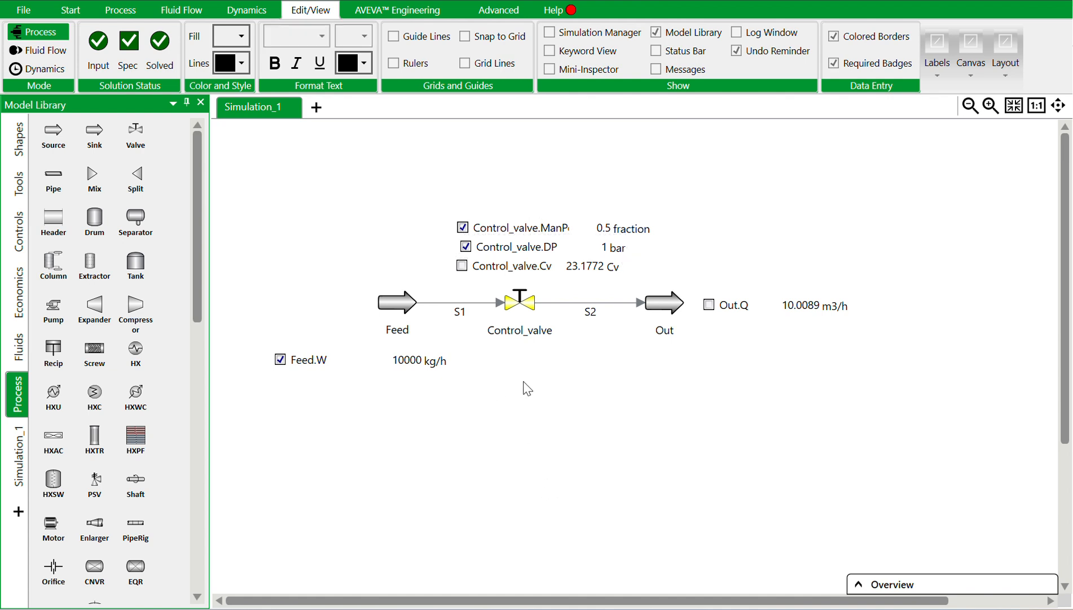
# Restore the control valve's DP to 0.5 bar and its ManPos to 1 in the canvas labels.
pyautogui.doubleClick(600, 249)
pyautogui.write('0.5')
pyautogui.press('Return')
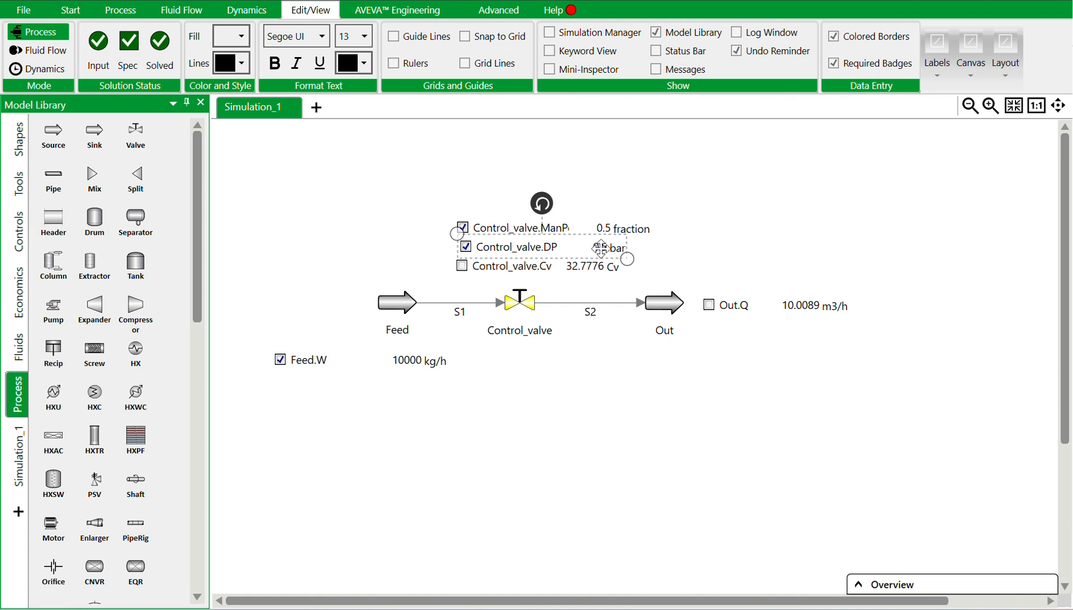
pyautogui.doubleClick(605, 231)
pyautogui.write('1')
pyautogui.press('Return')
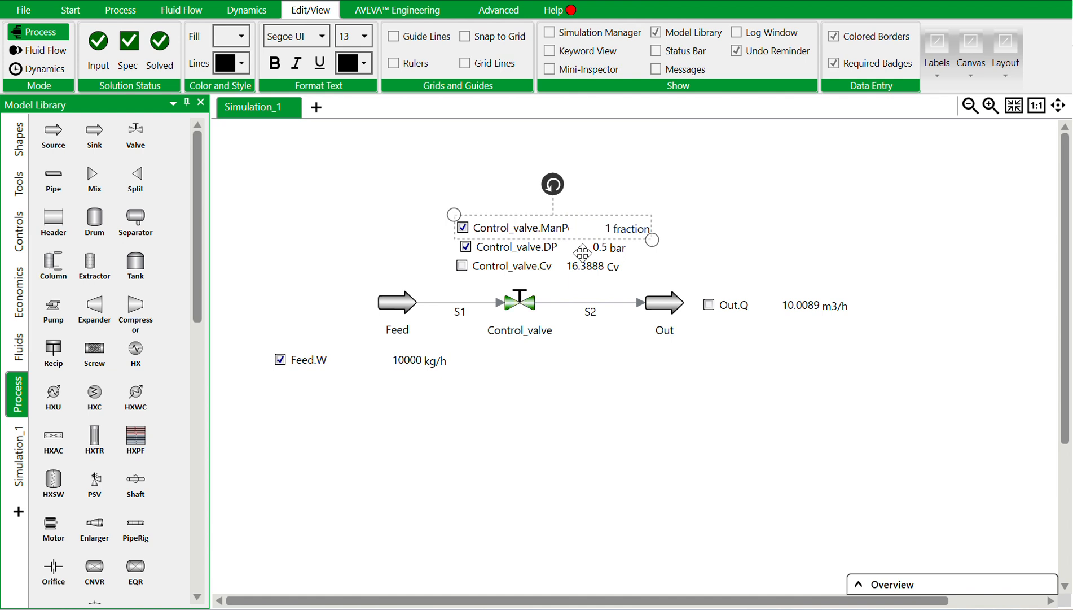
pyautogui.click(534, 402)
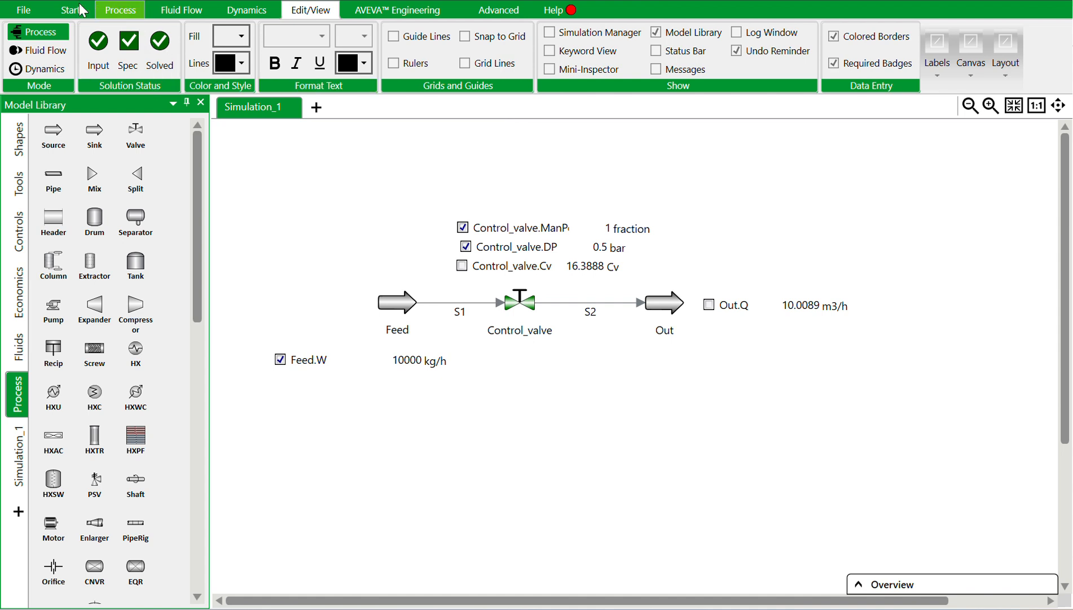
# Preview the flowsheet in the print options and close them without printing.
pyautogui.click(71, 10)
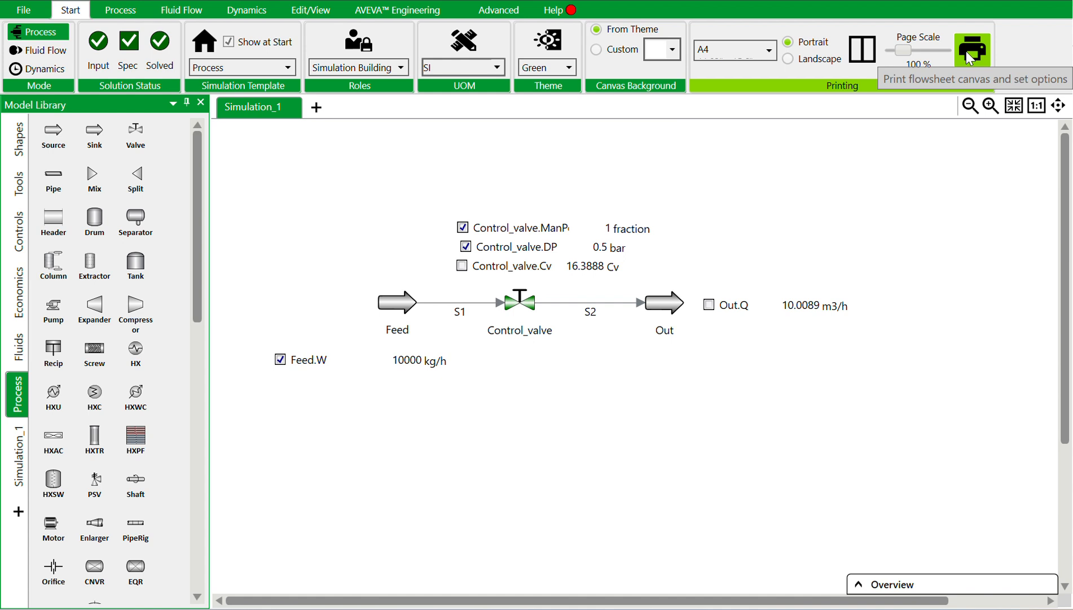
pyautogui.click(967, 54)
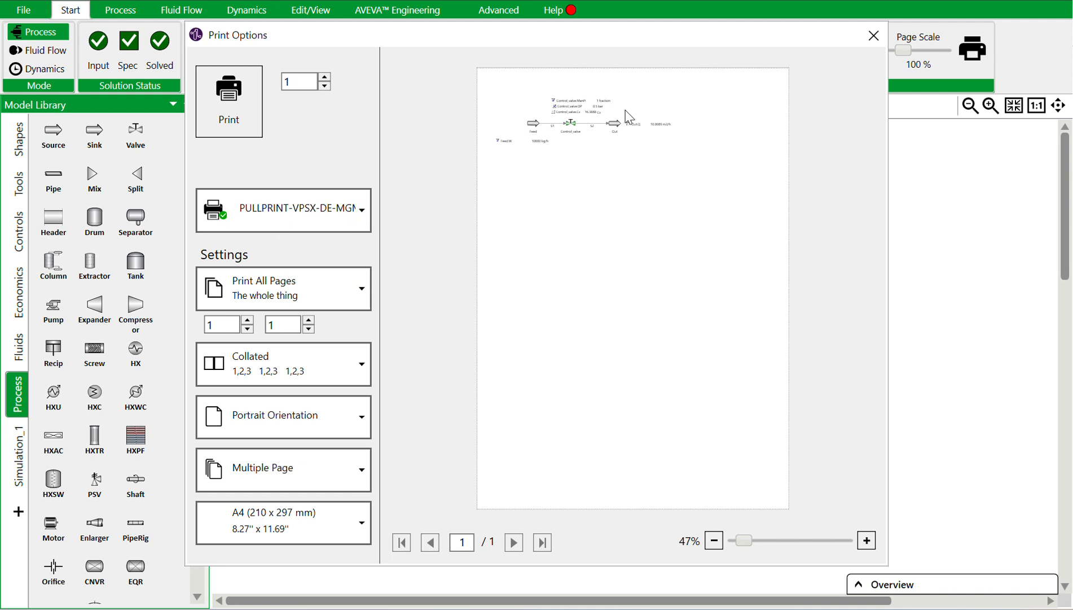
pyautogui.click(873, 35)
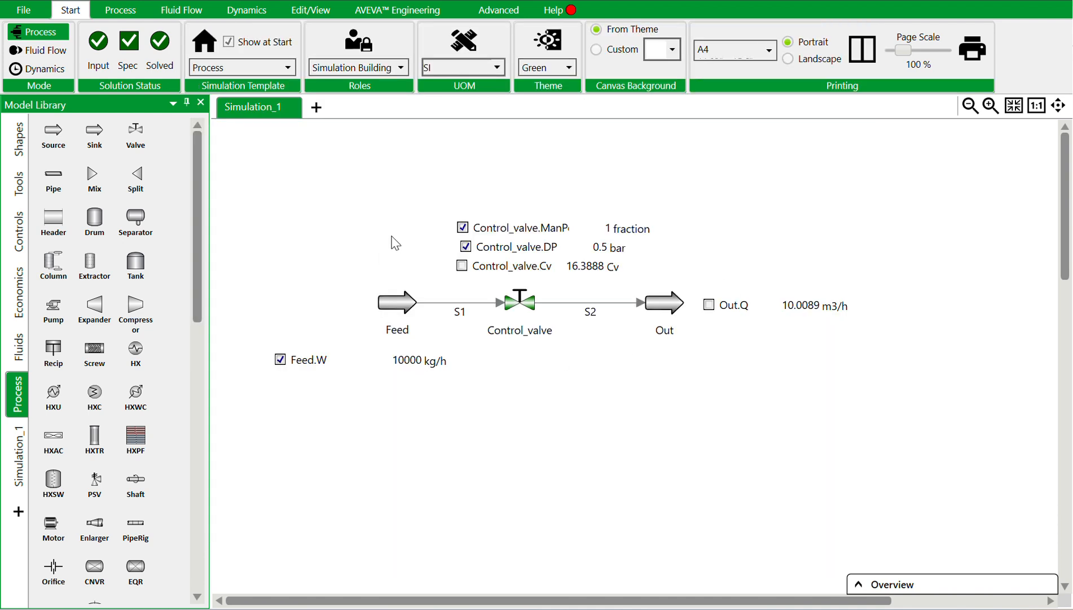